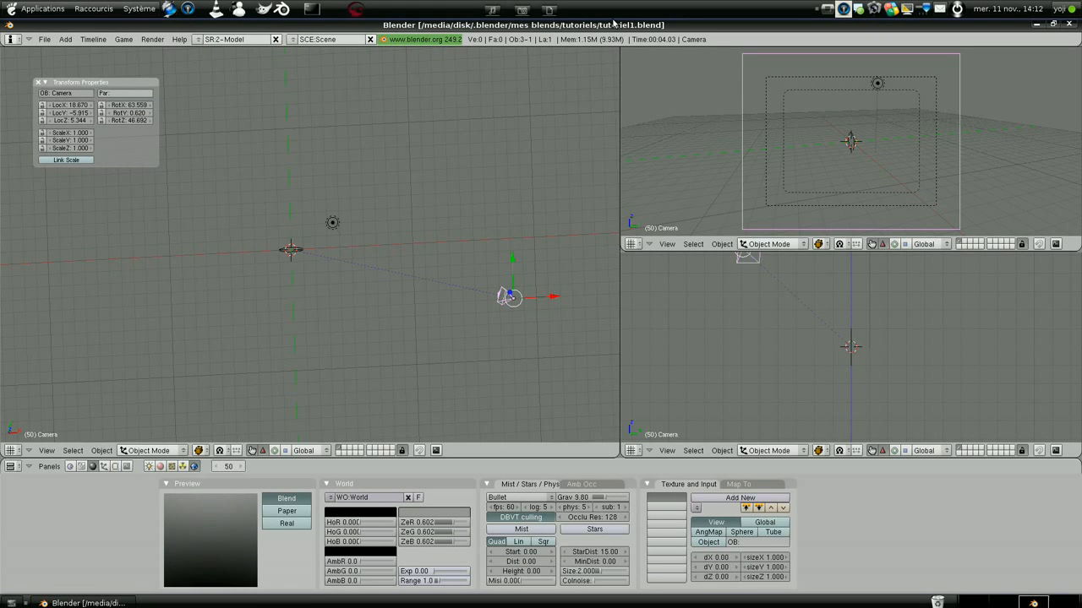
- Set the current animation frame to 1
{"action": "scroll", "coordinate": [492, 246], "scroll_direction": "down", "scroll_amount": 1}
{"action": "scroll", "coordinate": [491, 242], "scroll_direction": "up", "scroll_amount": 2}
{"action": "middle_click_drag", "start_coordinate": [378, 258], "coordinate": [359, 198]}
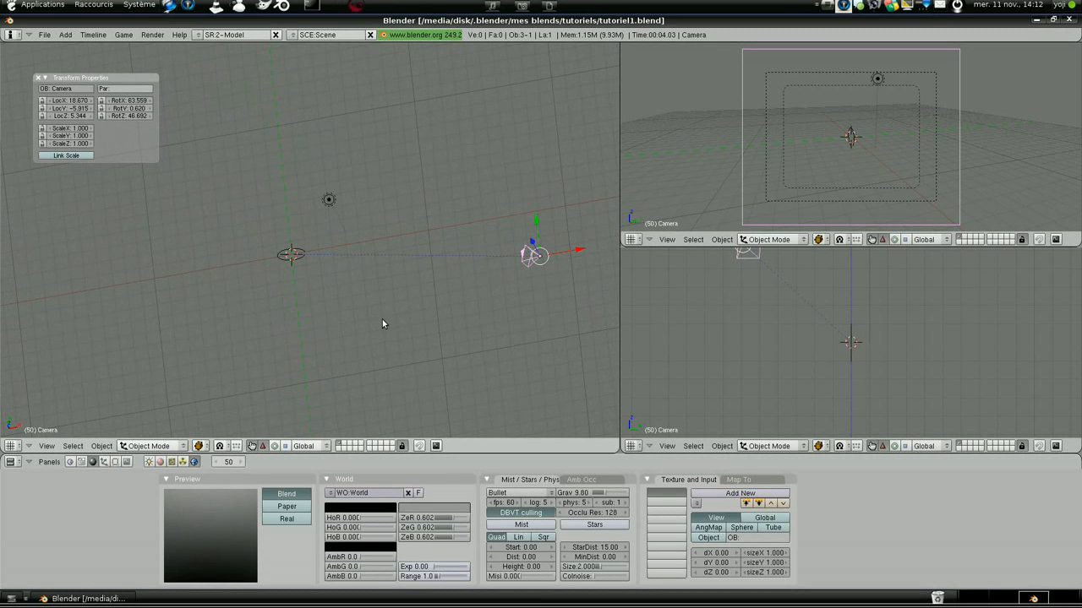
{"action": "left_click", "coordinate": [227, 462]}
{"action": "key", "text": "BackSpace"}
{"action": "type", "text": "1"}
{"action": "key", "text": "Return"}
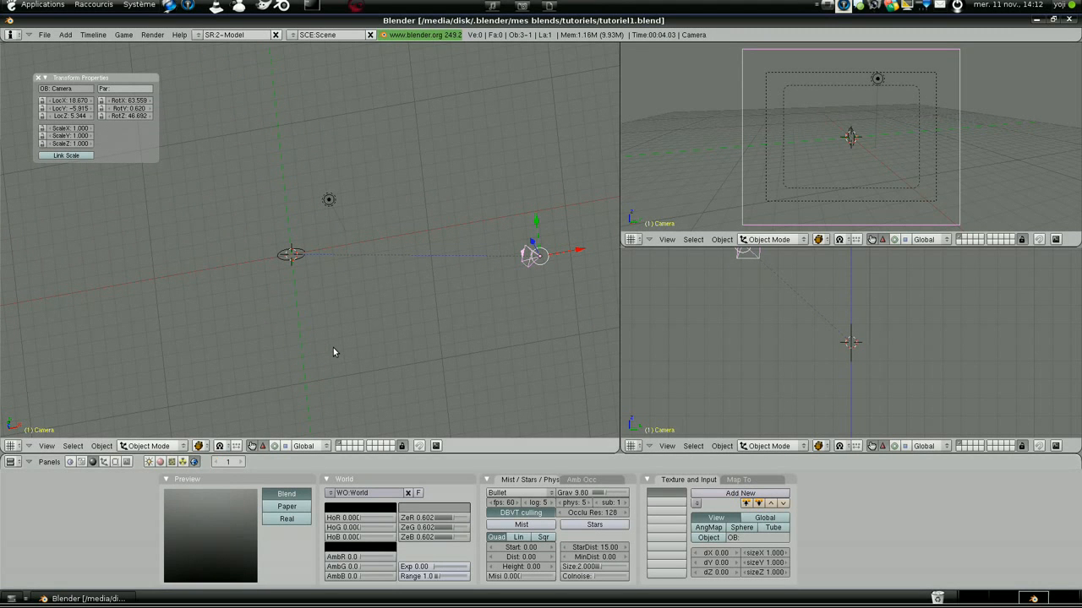
- Delete the camera's location keyframe and move the camera along X to about 5.4
{"action": "key", "text": "alt+i"}
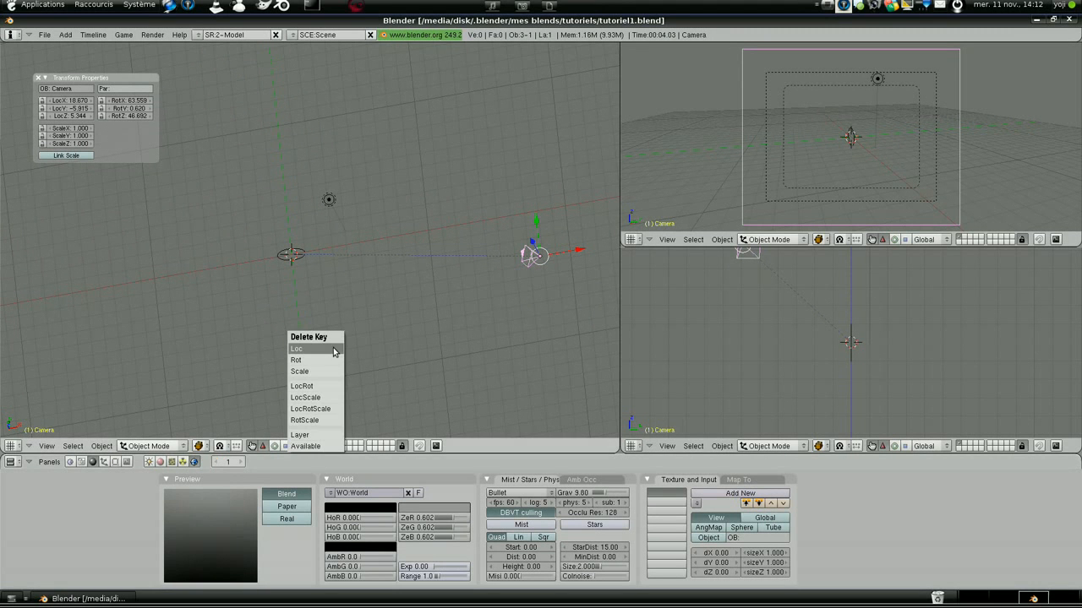
{"action": "left_click", "coordinate": [333, 350]}
{"action": "scroll", "coordinate": [340, 329], "scroll_direction": "down", "scroll_amount": 4}
{"action": "scroll", "coordinate": [342, 328], "scroll_direction": "up", "scroll_amount": 2}
{"action": "left_click_drag", "start_coordinate": [530, 253], "coordinate": [387, 267]}
{"action": "scroll", "coordinate": [381, 351], "scroll_direction": "up", "scroll_amount": 4}
{"action": "middle_click_drag", "start_coordinate": [343, 327], "coordinate": [339, 200]}
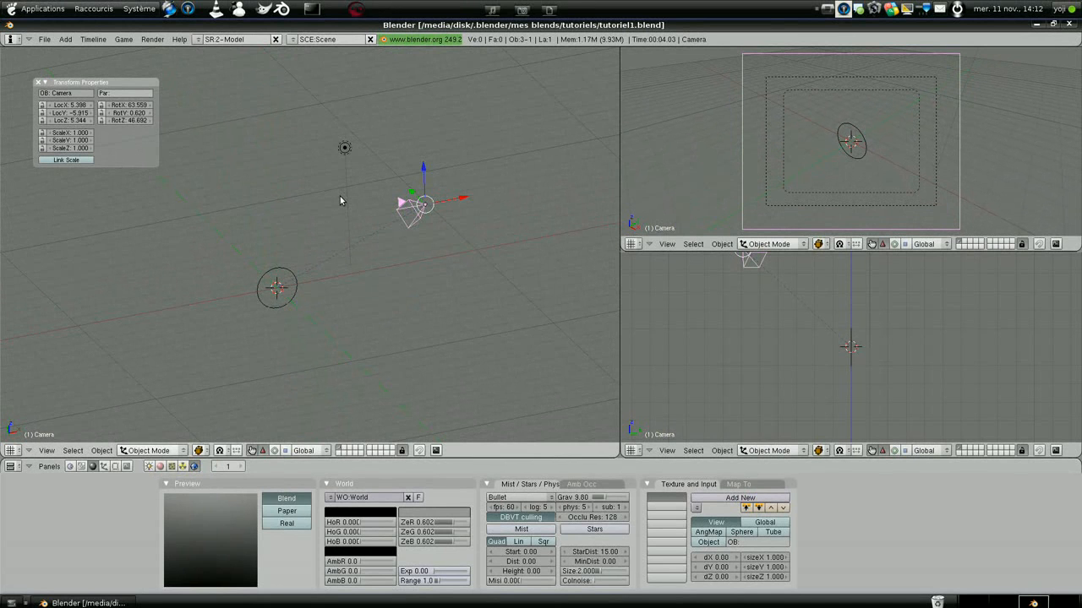
- Play the animation in the large 3D view to check the camera, and stop playback
{"action": "key", "text": "alt+a"}
{"action": "key", "text": "Escape"}
{"action": "middle_click_drag", "start_coordinate": [339, 196], "coordinate": [379, 302]}
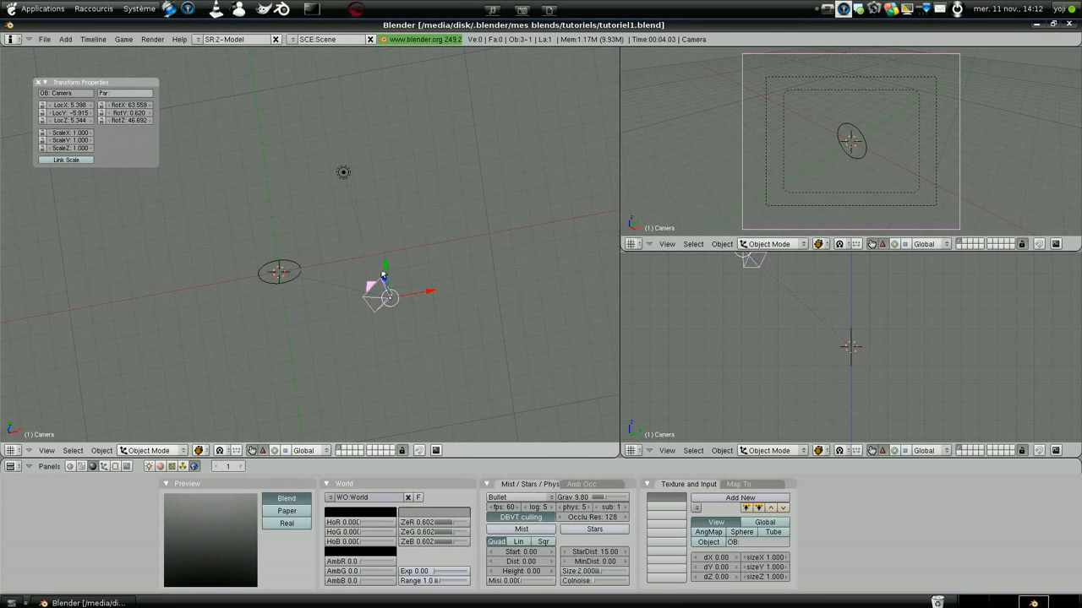
- Add a Monkey mesh at the 3D cursor in the scene's centre
{"action": "key", "text": "space"}
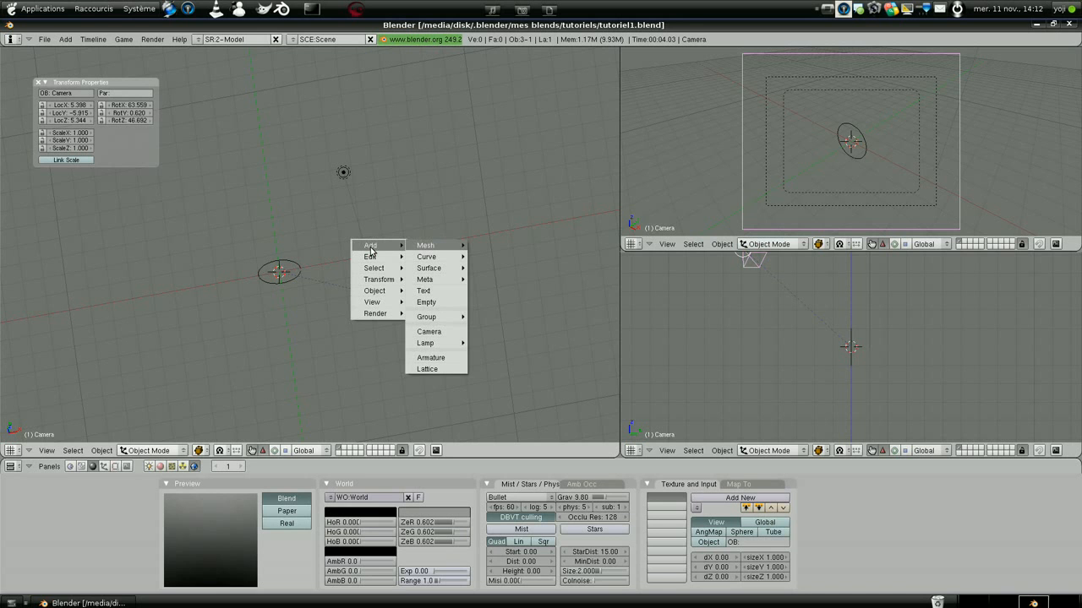
{"action": "mouse_move", "coordinate": [426, 245]}
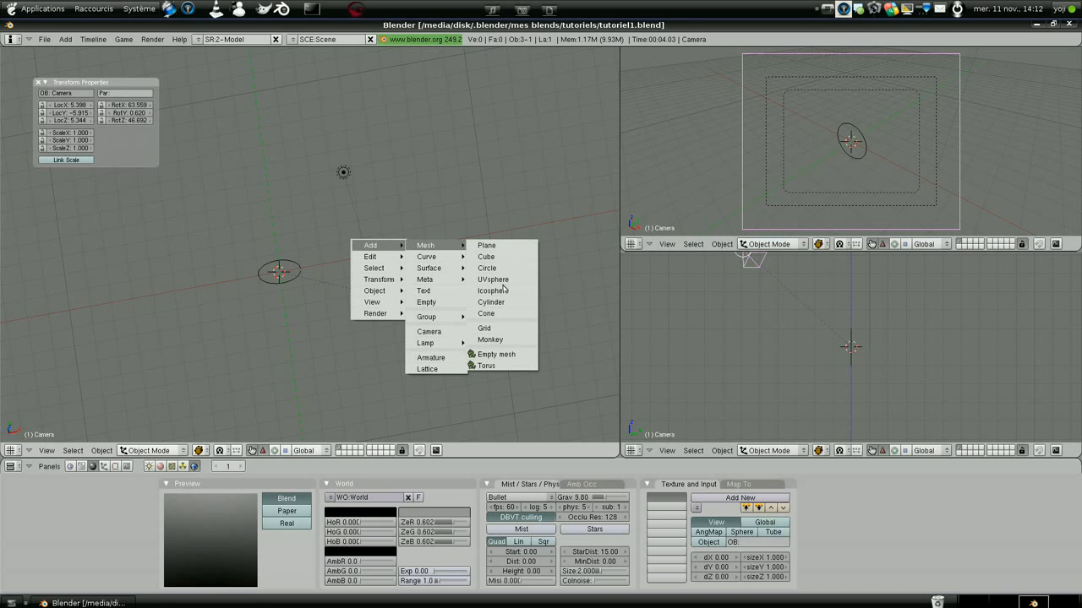
{"action": "left_click", "coordinate": [502, 338]}
{"action": "scroll", "coordinate": [361, 345], "scroll_direction": "up", "scroll_amount": 5}
{"action": "middle_click_drag", "start_coordinate": [361, 345], "coordinate": [228, 316]}
{"action": "scroll", "coordinate": [322, 285], "scroll_direction": "up", "scroll_amount": 4}
{"action": "middle_click_drag", "start_coordinate": [321, 285], "coordinate": [398, 291]}
{"action": "middle_click_drag", "start_coordinate": [252, 311], "coordinate": [282, 310], "text": "shift"}
{"action": "scroll", "coordinate": [446, 273], "scroll_direction": "down", "scroll_amount": 3}
{"action": "scroll", "coordinate": [447, 273], "scroll_direction": "up", "scroll_amount": 2}
{"action": "scroll", "coordinate": [281, 310], "scroll_direction": "down", "scroll_amount": 3}
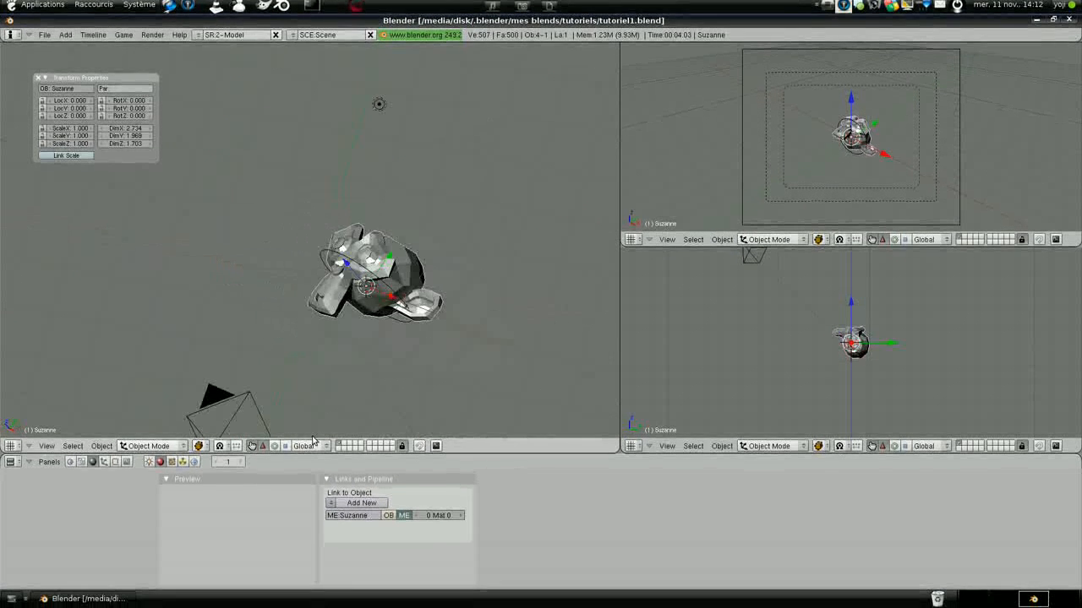
- Add a Subsurf modifier to the monkey mesh
{"action": "left_click", "coordinate": [115, 462]}
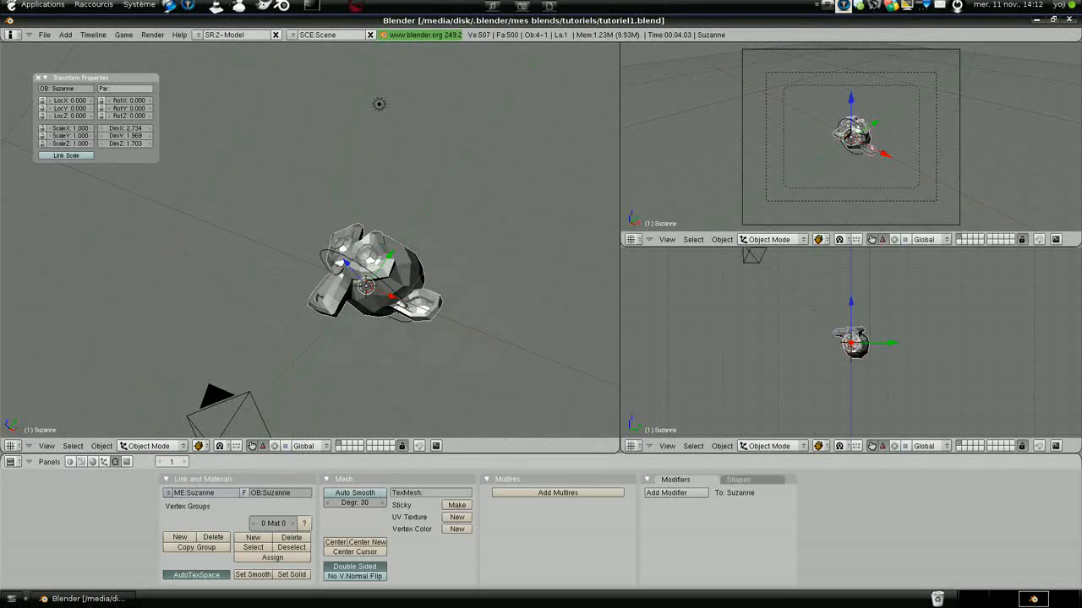
{"action": "left_click", "coordinate": [682, 492]}
{"action": "left_click", "coordinate": [664, 301]}
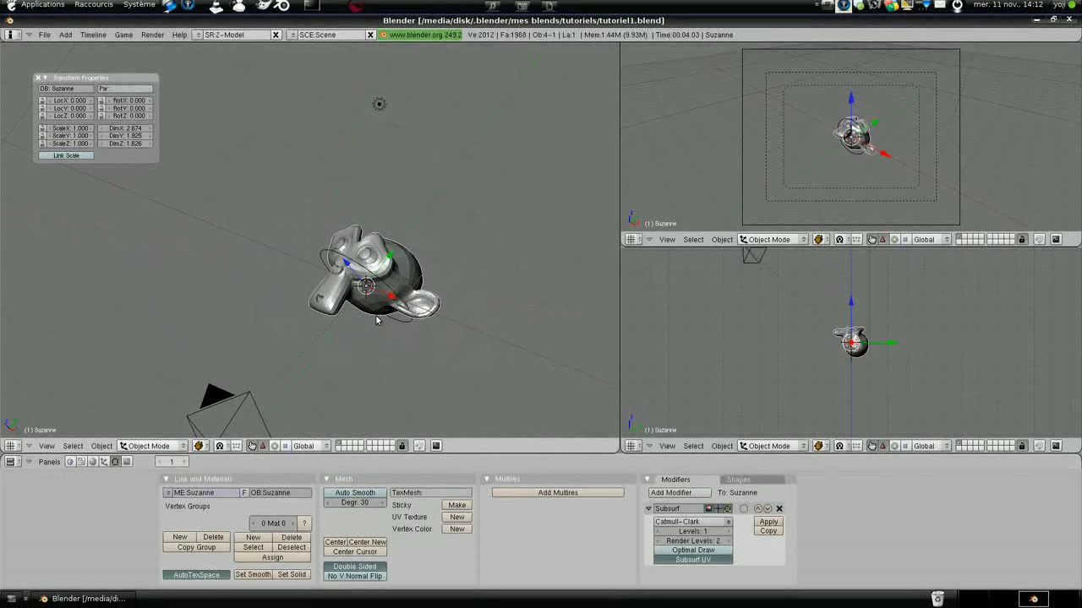
{"action": "scroll", "coordinate": [376, 315], "scroll_direction": "up", "scroll_amount": 3}
{"action": "scroll", "coordinate": [378, 309], "scroll_direction": "down", "scroll_amount": 2}
{"action": "middle_click_drag", "start_coordinate": [364, 290], "coordinate": [409, 320]}
{"action": "scroll", "coordinate": [409, 320], "scroll_direction": "up", "scroll_amount": 2}
{"action": "scroll", "coordinate": [409, 322], "scroll_direction": "down", "scroll_amount": 1}
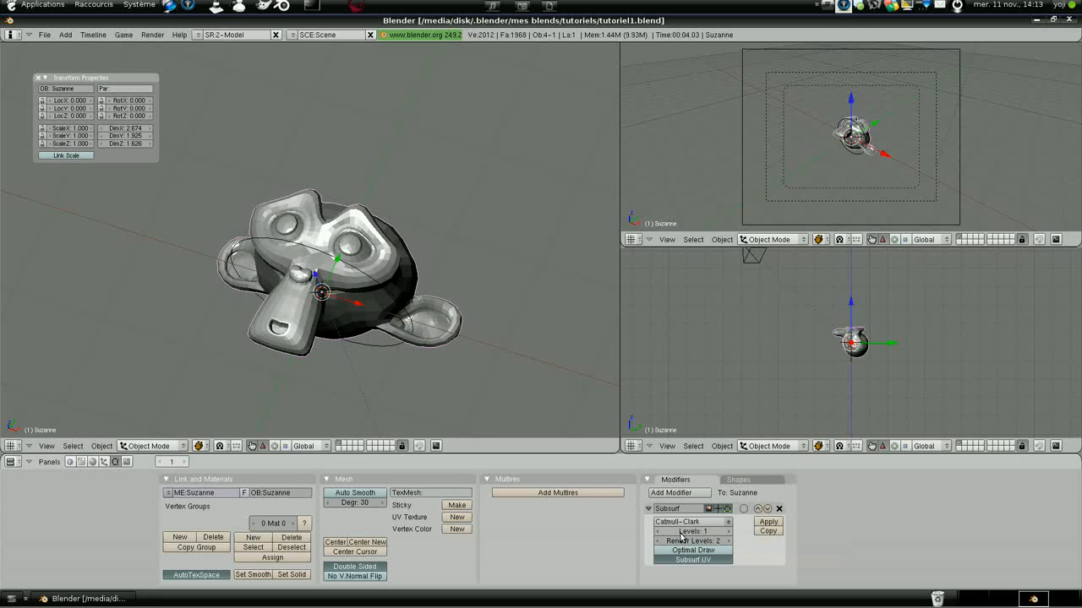
- Raise the Subsurf modifier's display level by two and return it to 1
{"action": "left_click", "coordinate": [726, 532]}
{"action": "left_click", "coordinate": [726, 532]}
{"action": "left_click", "coordinate": [658, 532]}
{"action": "left_click", "coordinate": [658, 532]}
- Set the monkey mesh to smooth shading
{"action": "left_click", "coordinate": [250, 577]}
{"action": "mouse_move", "coordinate": [287, 347]}
{"action": "middle_mouse_down"}
{"action": "mouse_move", "coordinate": [314, 327]}
{"action": "mouse_move", "coordinate": [328, 280]}
{"action": "middle_mouse_up"}
{"action": "scroll", "coordinate": [302, 283], "scroll_direction": "down", "scroll_amount": 4}
{"action": "scroll", "coordinate": [304, 288], "scroll_direction": "down", "scroll_amount": 3}
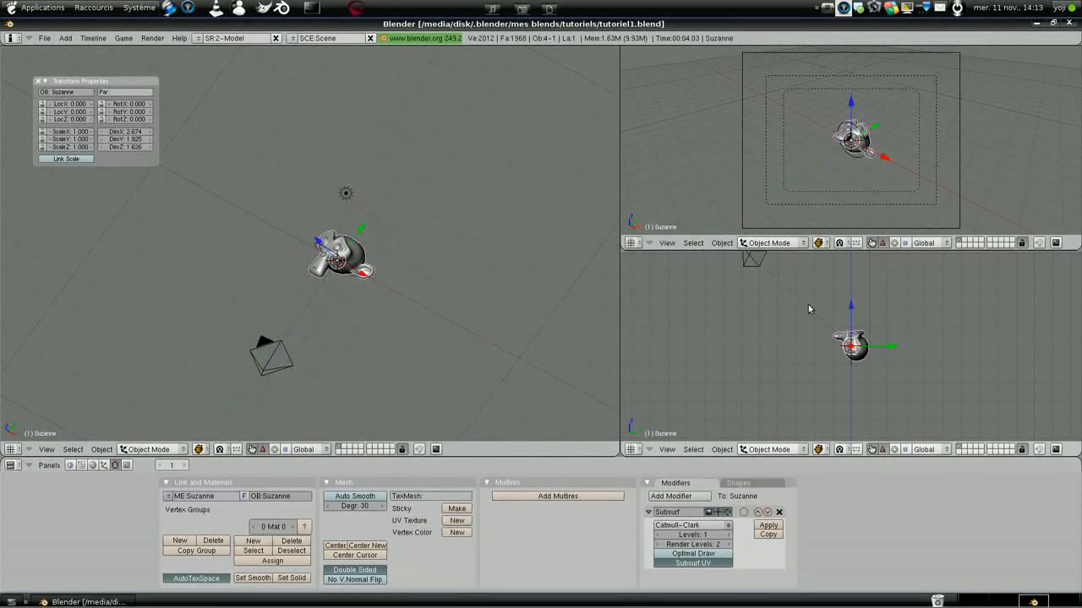
- Rotate the monkey about the X axis in the side view to about 55 degrees
{"action": "scroll", "coordinate": [928, 369], "scroll_direction": "up", "scroll_amount": 4}
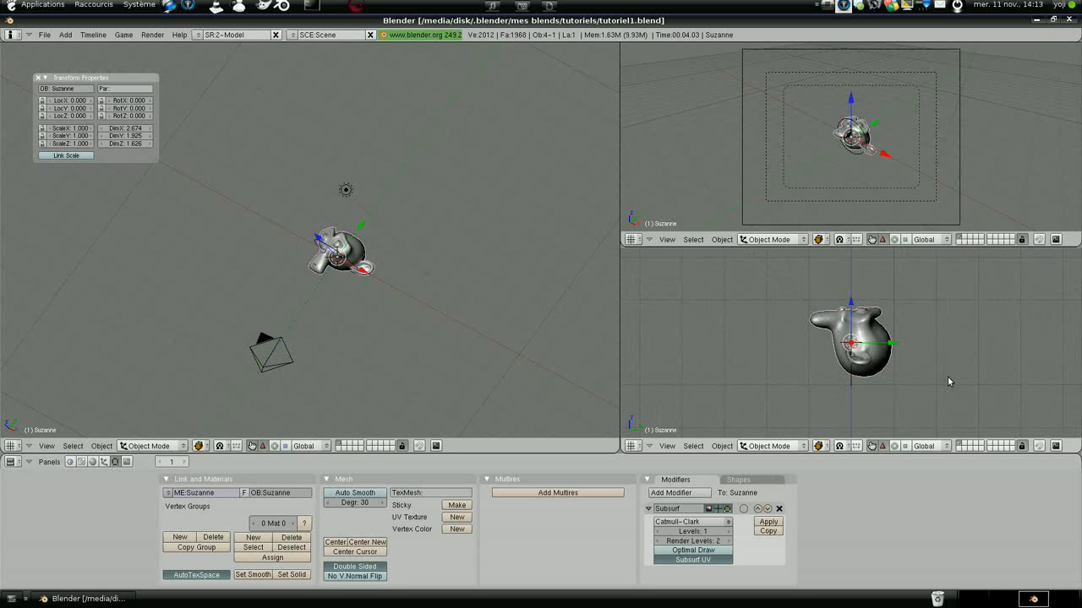
{"action": "key", "text": "r"}
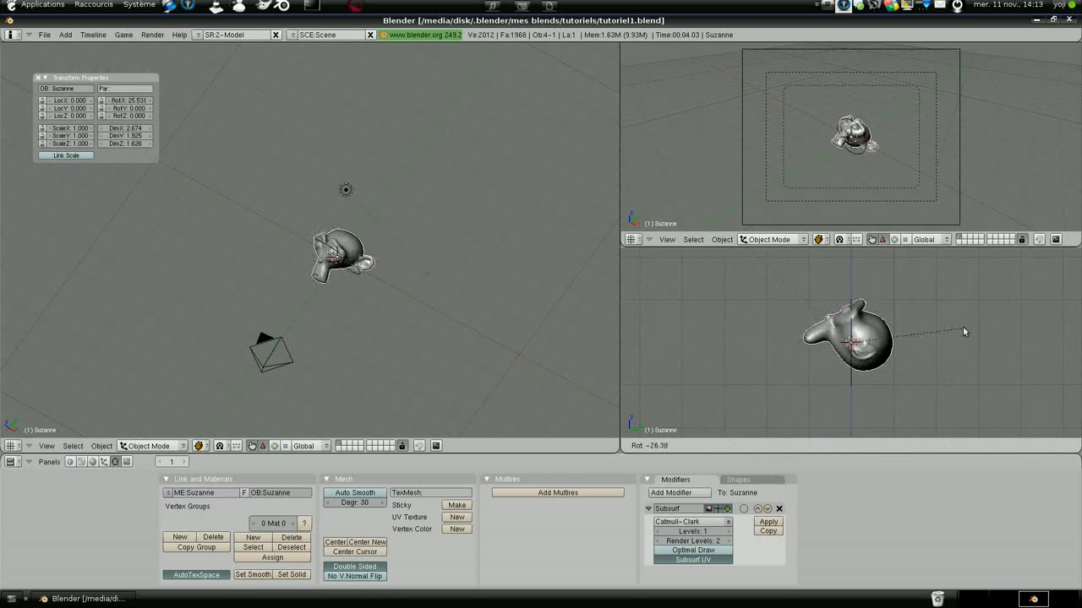
{"action": "left_click", "coordinate": [932, 293]}
{"action": "scroll", "coordinate": [904, 399], "scroll_direction": "up", "scroll_amount": 4}
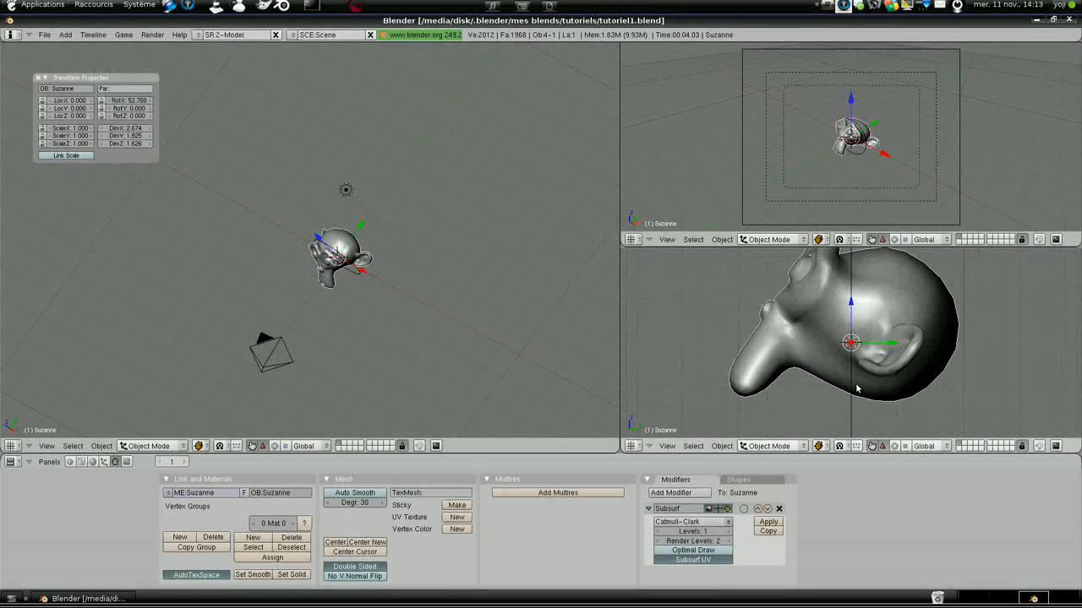
- Move the monkey in the side view to about Y 0.135 and Z 0.525
{"action": "key", "text": "g"}
{"action": "left_click", "coordinate": [872, 325]}
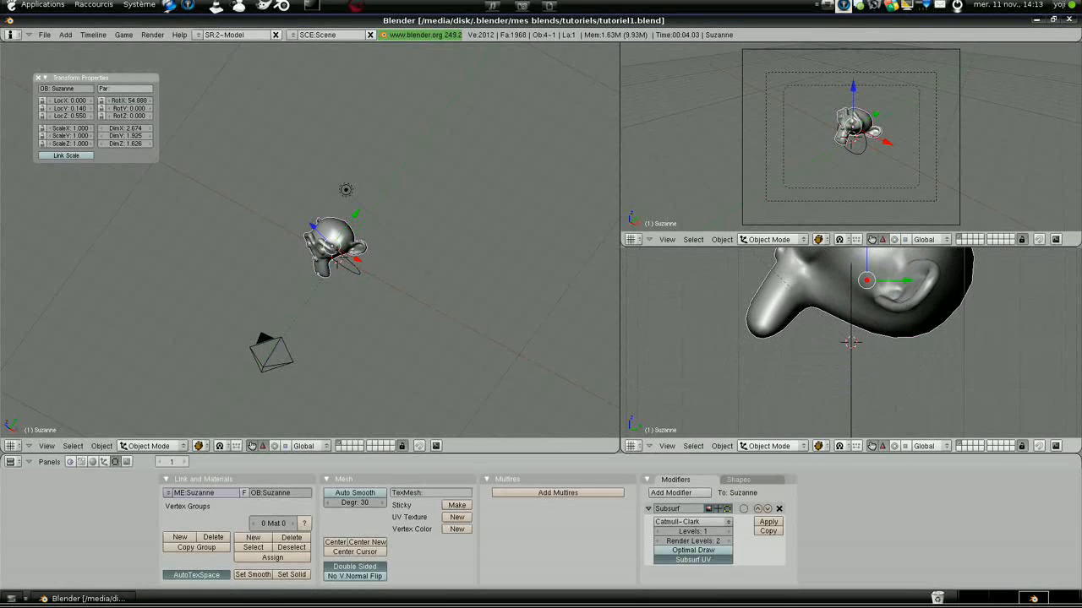
{"action": "key", "text": "g"}
{"action": "left_click", "coordinate": [887, 364]}
{"action": "scroll", "coordinate": [887, 364], "scroll_direction": "down", "scroll_amount": 4}
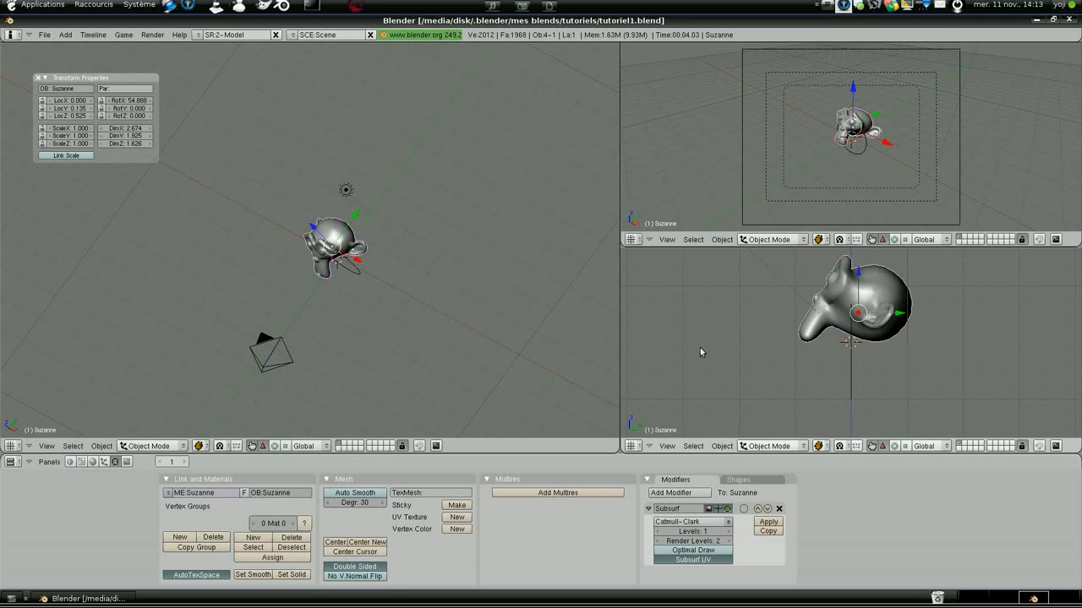
- Add a Plane mesh at the scene's centre beneath the monkey
{"action": "middle_click_drag", "start_coordinate": [352, 326], "coordinate": [321, 327]}
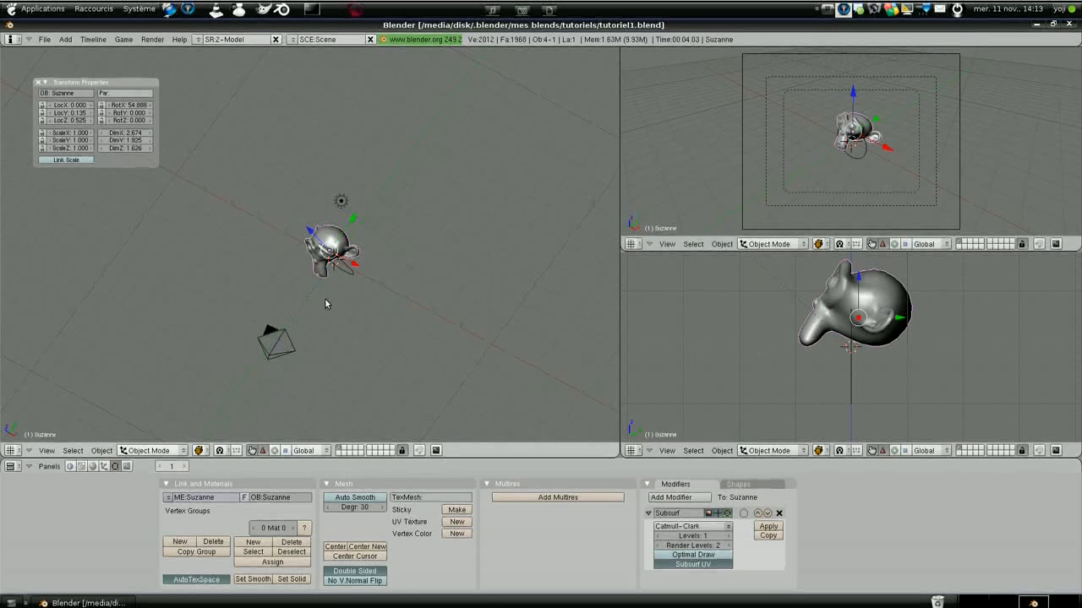
{"action": "scroll", "coordinate": [331, 299], "scroll_direction": "down", "scroll_amount": 2}
{"action": "scroll", "coordinate": [330, 301], "scroll_direction": "up", "scroll_amount": 1}
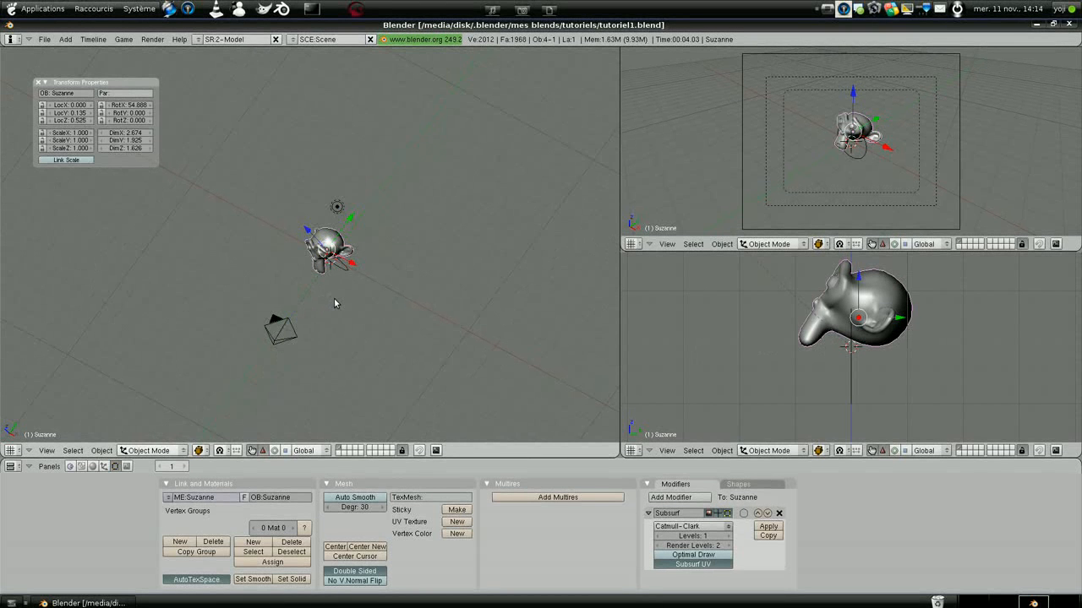
{"action": "key", "text": "space"}
{"action": "mouse_move", "coordinate": [389, 296]}
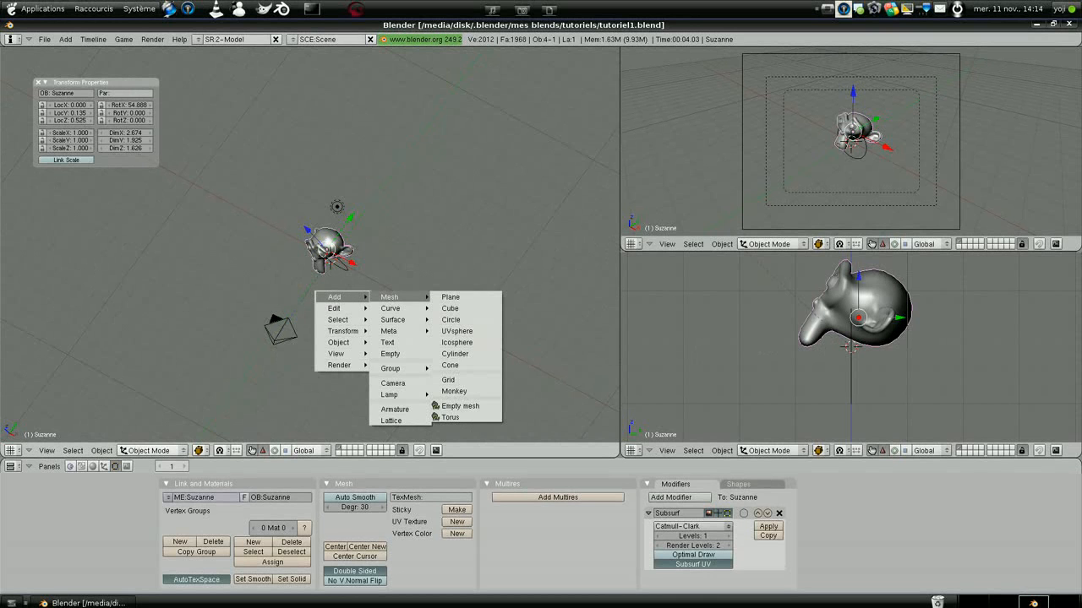
{"action": "left_click", "coordinate": [456, 297]}
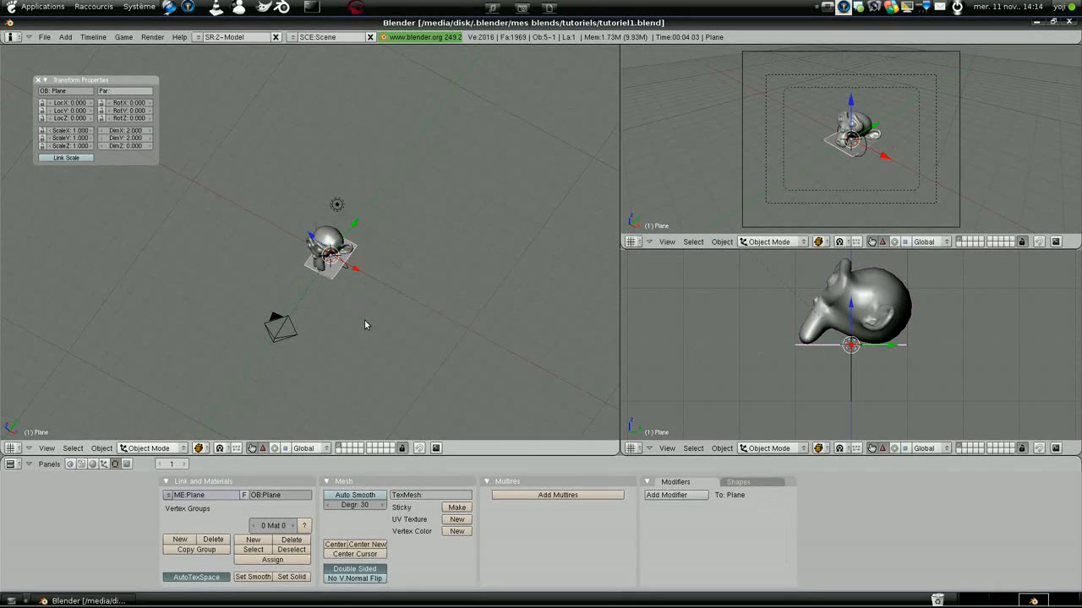
- Scale the plane uniformly to about 4.77 so that it forms a wide floor under the monkey
{"action": "scroll", "coordinate": [410, 302], "scroll_direction": "up", "scroll_amount": 4}
{"action": "middle_click_drag", "start_coordinate": [322, 338], "coordinate": [378, 309]}
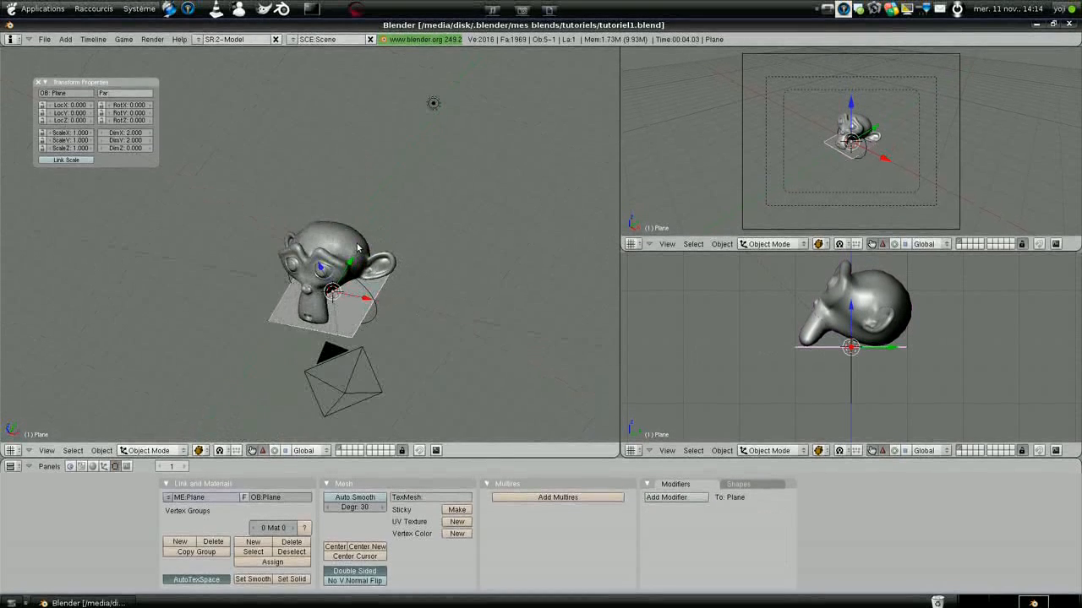
{"action": "key", "text": "s"}
{"action": "left_click", "coordinate": [458, 333]}
{"action": "key", "text": "s"}
{"action": "right_click", "coordinate": [503, 343]}
{"action": "scroll", "coordinate": [429, 300], "scroll_direction": "down", "scroll_amount": 3}
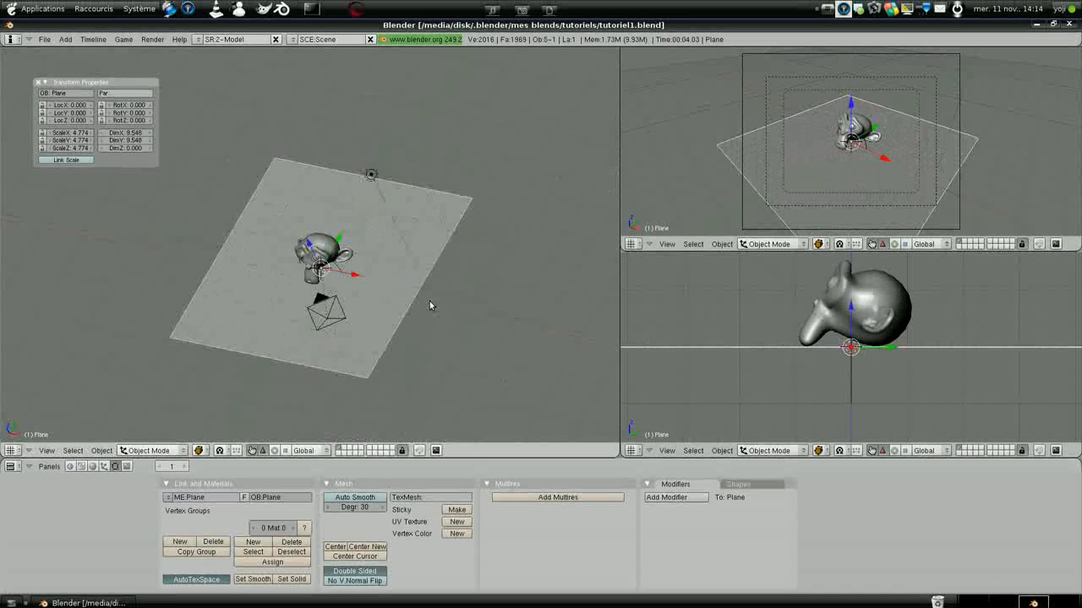
- Render the scene to inspect the monkey's shadow on the floor plane, and close the render window
{"action": "key", "text": "F12"}
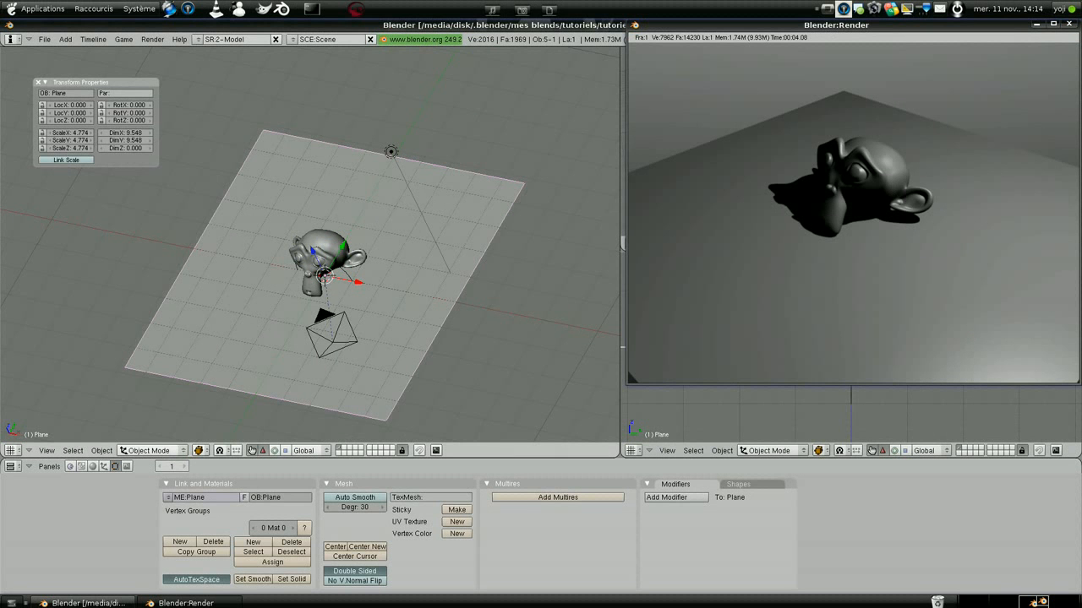
{"action": "left_click", "coordinate": [1069, 23]}
{"action": "scroll", "coordinate": [355, 282], "scroll_direction": "down", "scroll_amount": 5}
{"action": "scroll", "coordinate": [355, 282], "scroll_direction": "up", "scroll_amount": 5}
{"action": "middle_click_drag", "start_coordinate": [357, 283], "coordinate": [260, 226]}
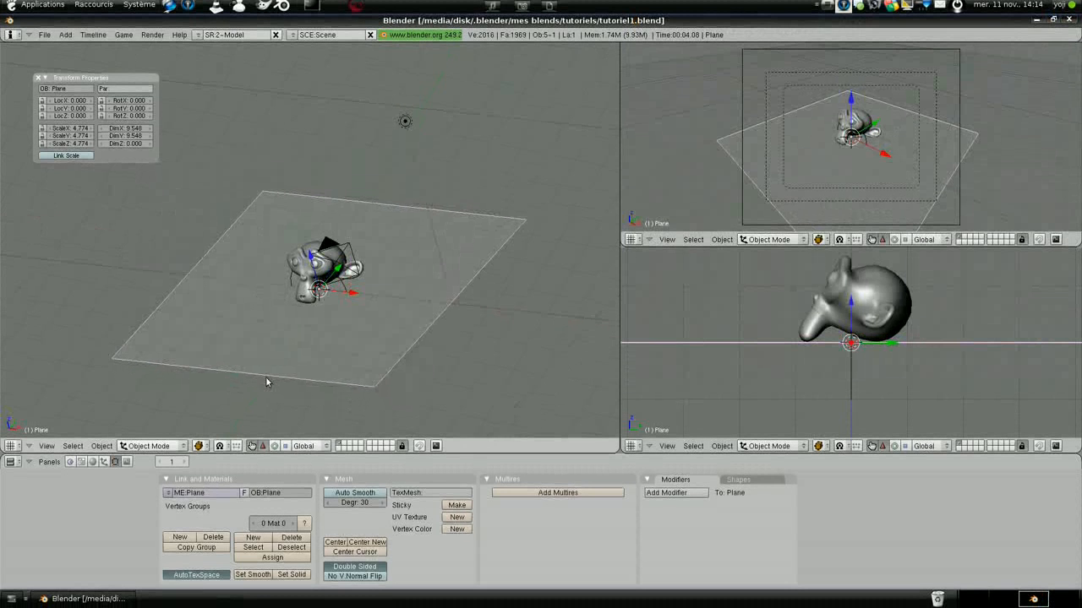
- Add a new material to the floor plane and name it "sol"
{"action": "left_click", "coordinate": [92, 462]}
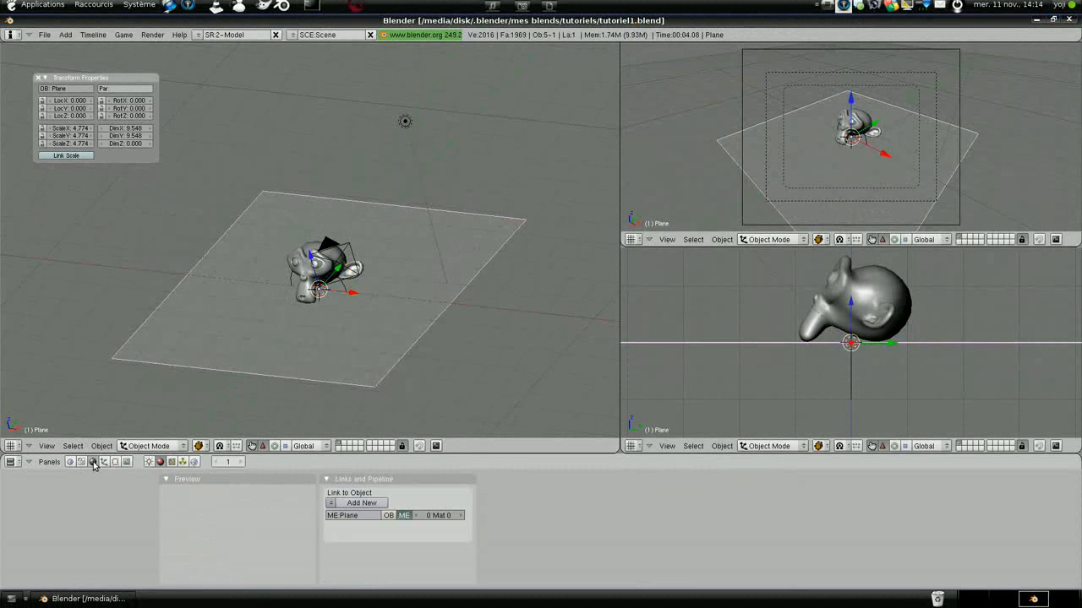
{"action": "left_click", "coordinate": [361, 502]}
{"action": "left_click", "coordinate": [509, 503]}
{"action": "key", "text": "BackSpace"}
{"action": "type", "text": "sol"}
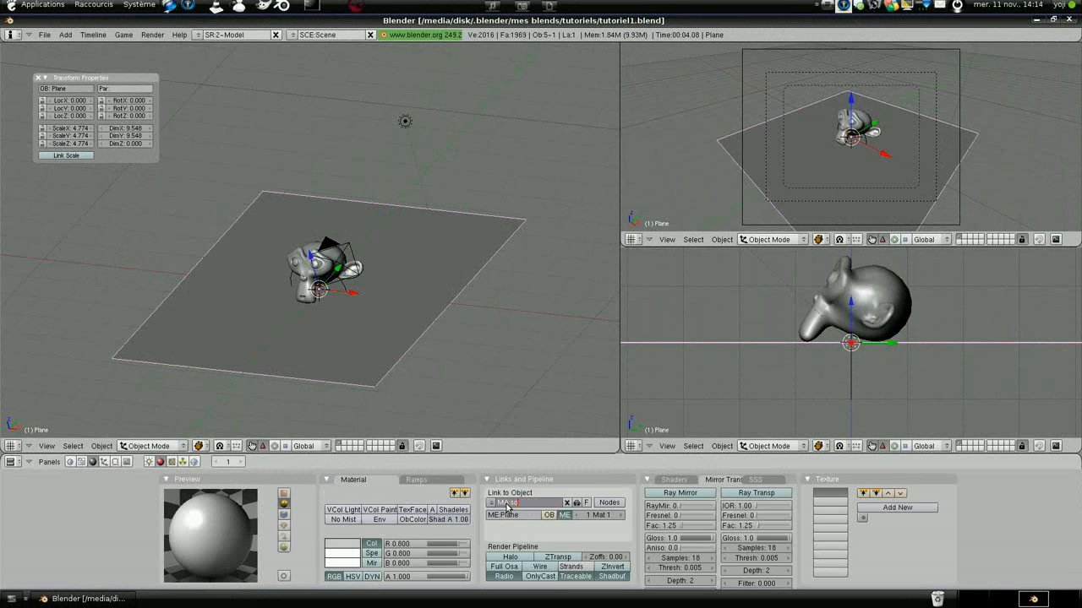
{"action": "key", "text": "Return"}
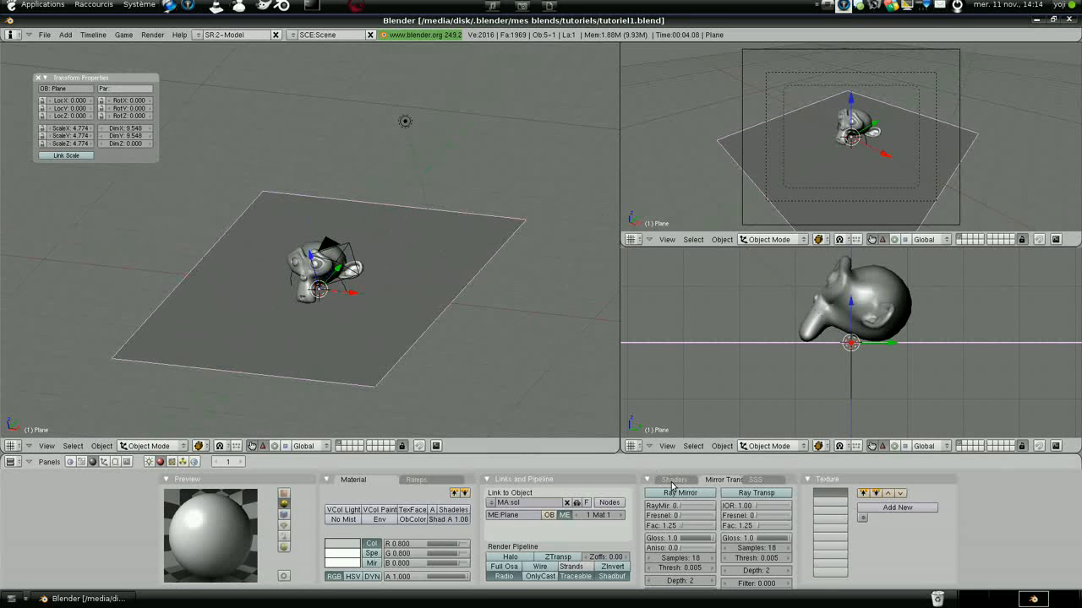
- Enable the OnlyShadow option in the plane material's shaders and check it with a render
{"action": "left_click", "coordinate": [673, 480]}
{"action": "left_click", "coordinate": [775, 531]}
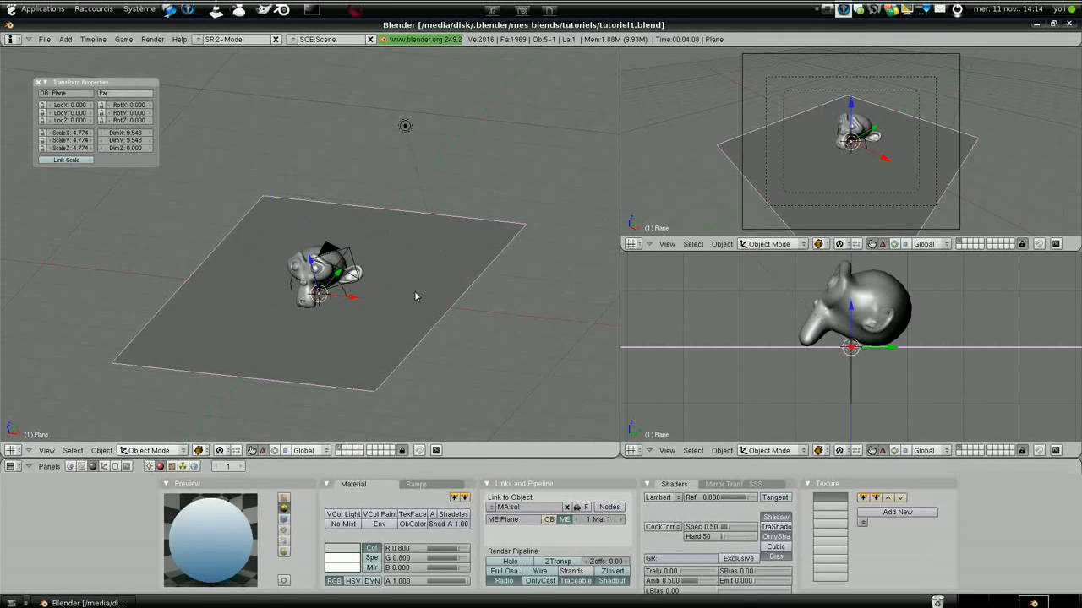
{"action": "key", "text": "F12"}
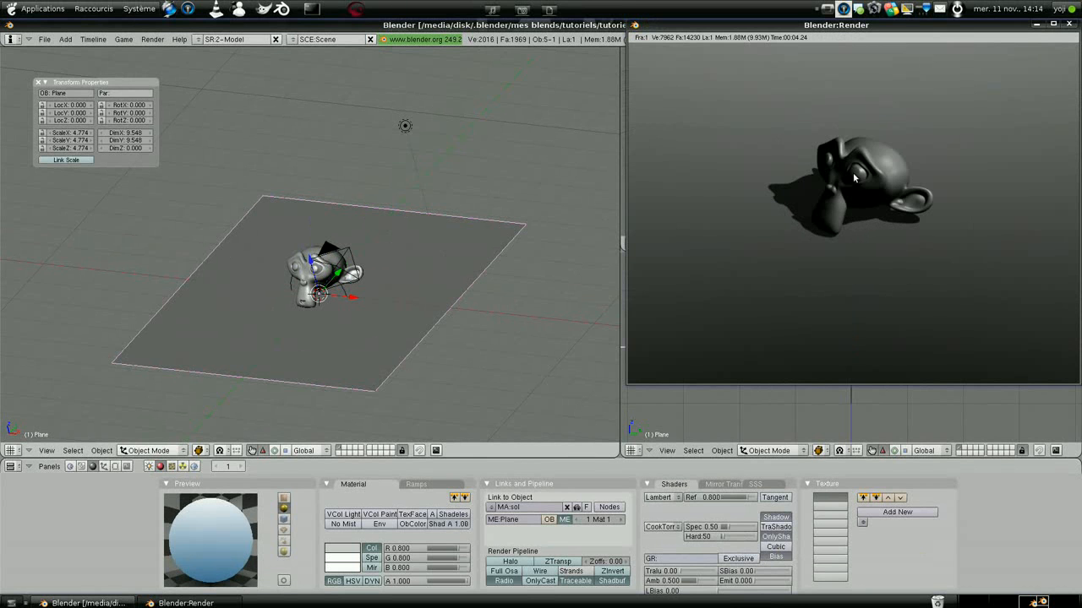
{"action": "left_click", "coordinate": [1067, 30]}
- Add a new material to the monkey and name it "suzanne"
{"action": "scroll", "coordinate": [373, 303], "scroll_direction": "up", "scroll_amount": 4}
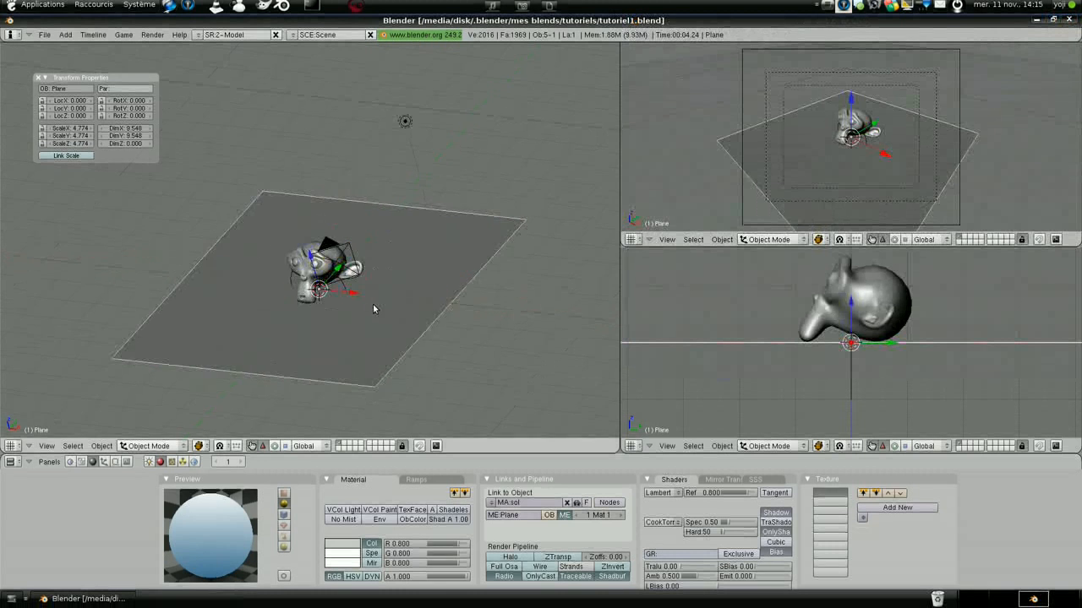
{"action": "right_click", "coordinate": [303, 278]}
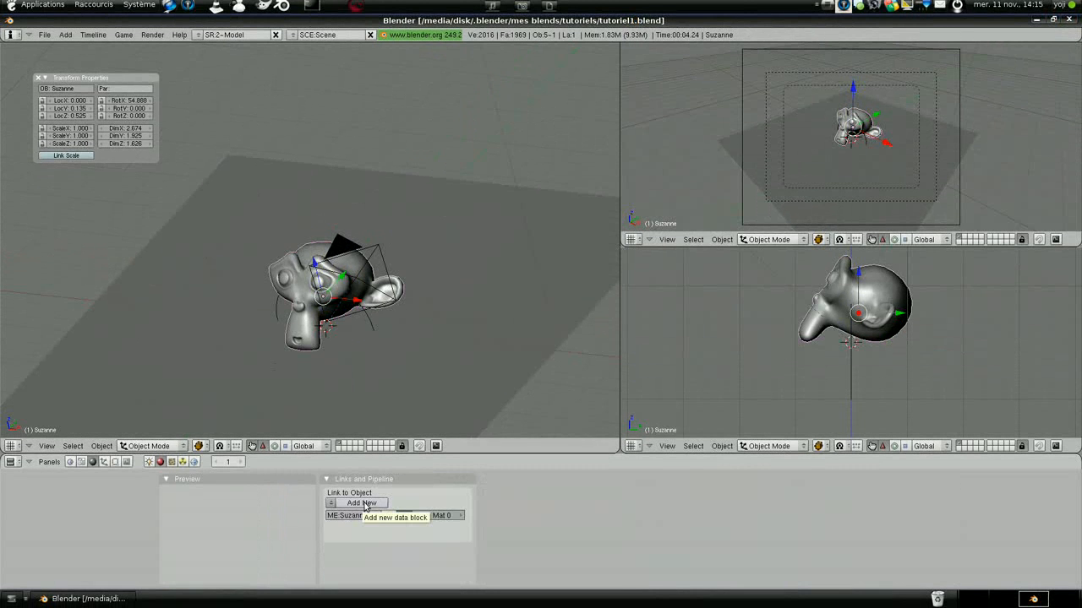
{"action": "left_click", "coordinate": [364, 504]}
{"action": "left_click", "coordinate": [511, 503]}
{"action": "key", "text": "BackSpace"}
{"action": "type", "text": "Suza"}
{"action": "type", "text": "ne"}
{"action": "key", "text": "Return"}
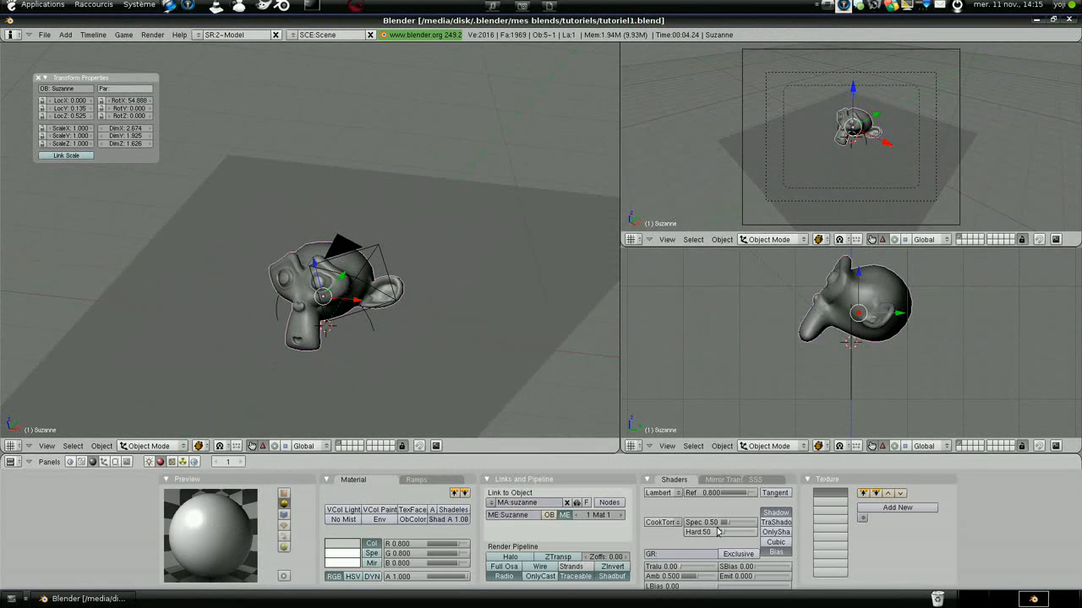
- Set the monkey material's specularity to 0.00 and its diffuse colour to pure white (RGB 1.000)
{"action": "left_click_drag", "start_coordinate": [728, 525], "coordinate": [686, 525]}
{"action": "left_click", "coordinate": [352, 551]}
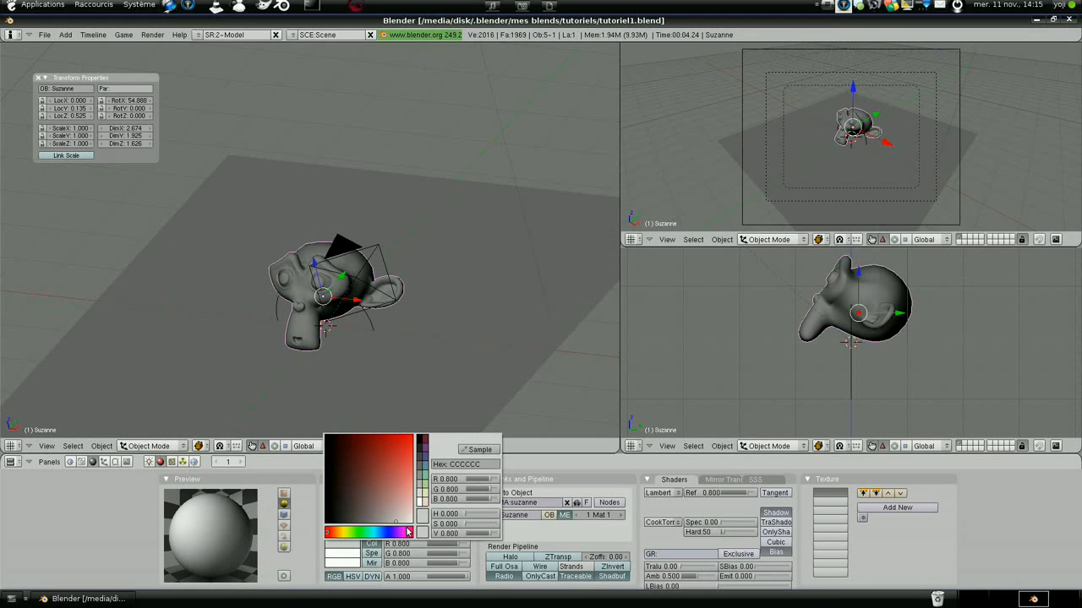
{"action": "left_click", "coordinate": [397, 523]}
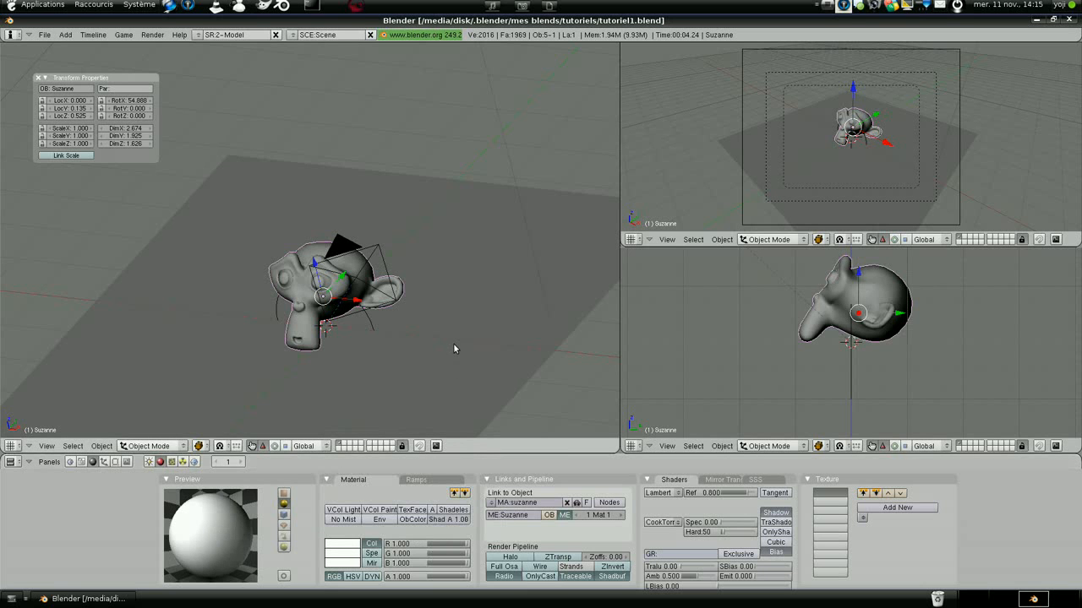
- Move the camera closer to the monkey in the top view, to about X 2.51, Y -2.62
{"action": "scroll", "coordinate": [455, 348], "scroll_direction": "down", "scroll_amount": 4}
{"action": "middle_click_drag", "start_coordinate": [454, 348], "coordinate": [334, 305]}
{"action": "scroll", "coordinate": [335, 306], "scroll_direction": "up", "scroll_amount": 4}
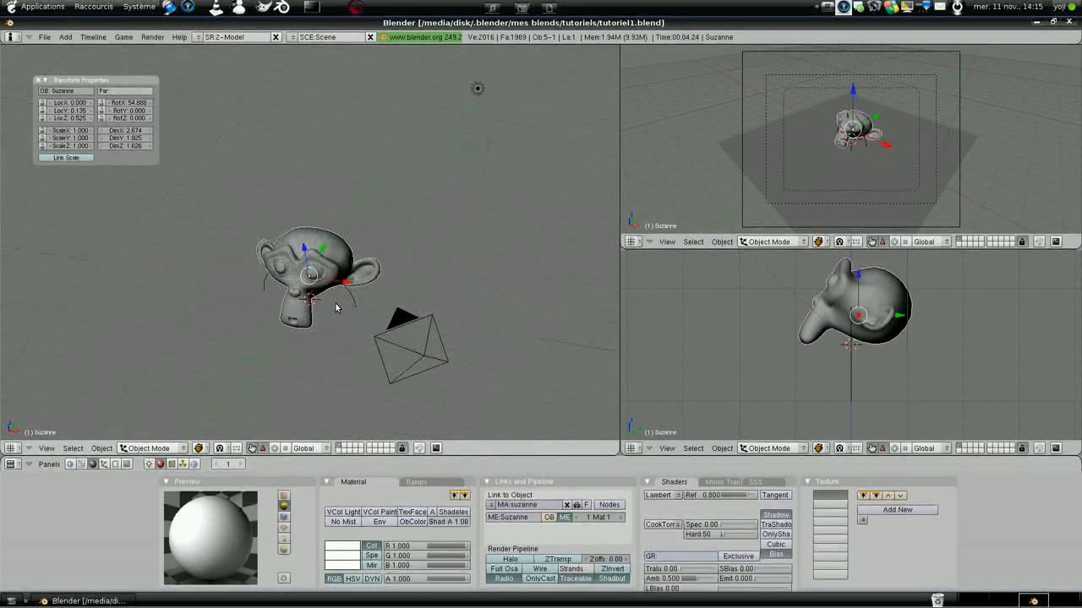
{"action": "scroll", "coordinate": [330, 307], "scroll_direction": "up", "scroll_amount": 2}
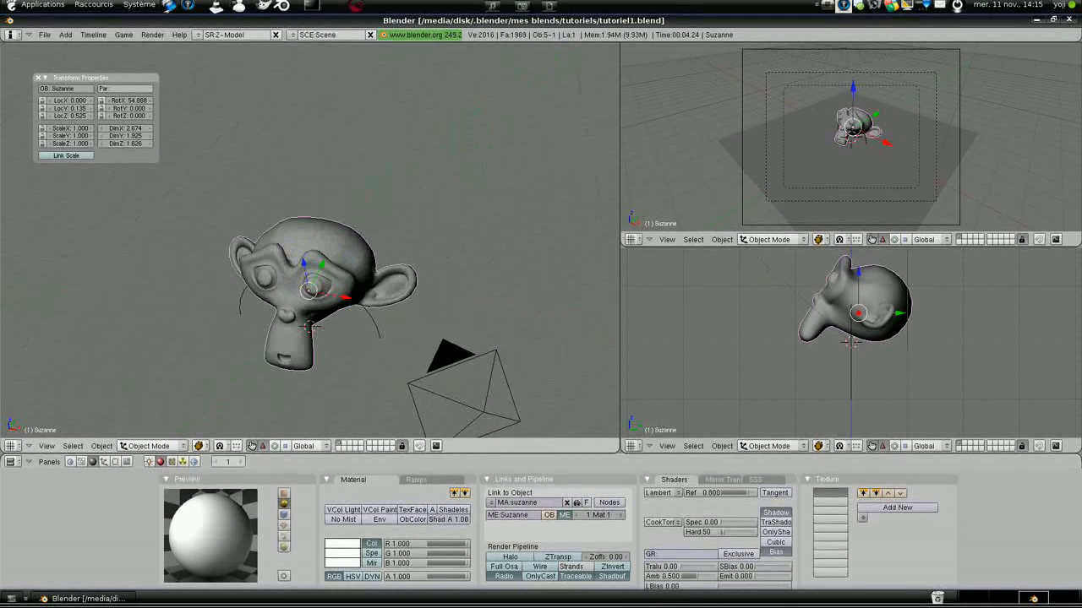
{"action": "key", "text": "KP_7"}
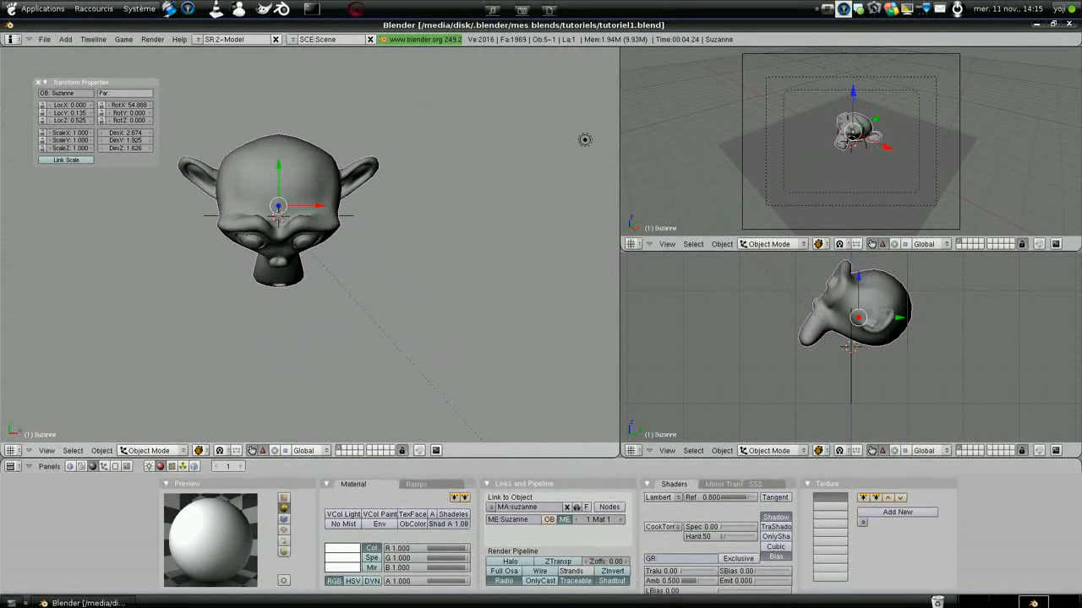
{"action": "scroll", "coordinate": [421, 287], "scroll_direction": "down", "scroll_amount": 5}
{"action": "right_click", "coordinate": [435, 370]}
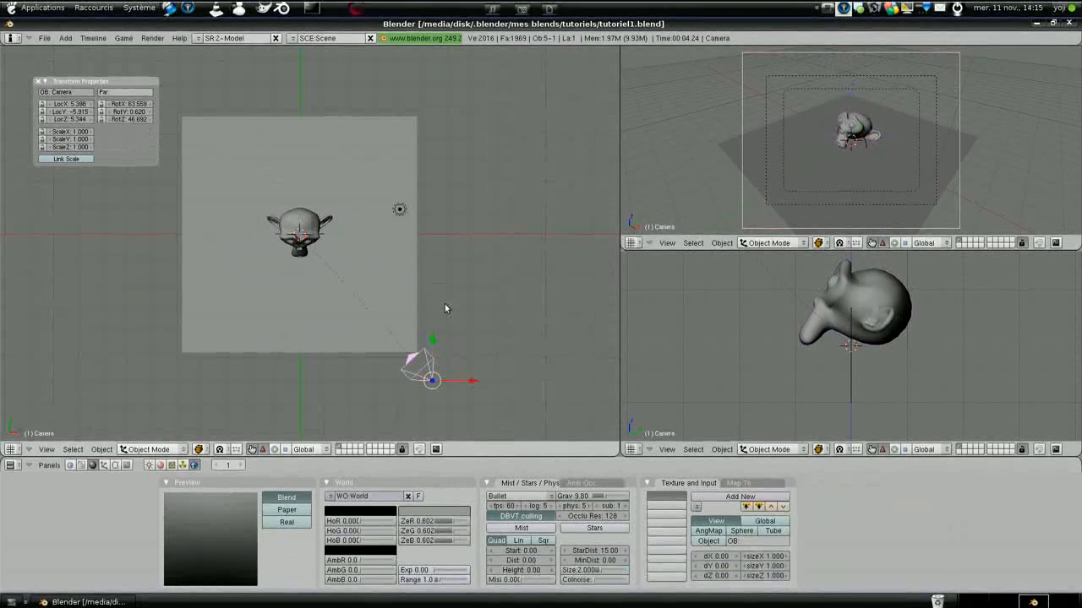
{"action": "key", "text": "g"}
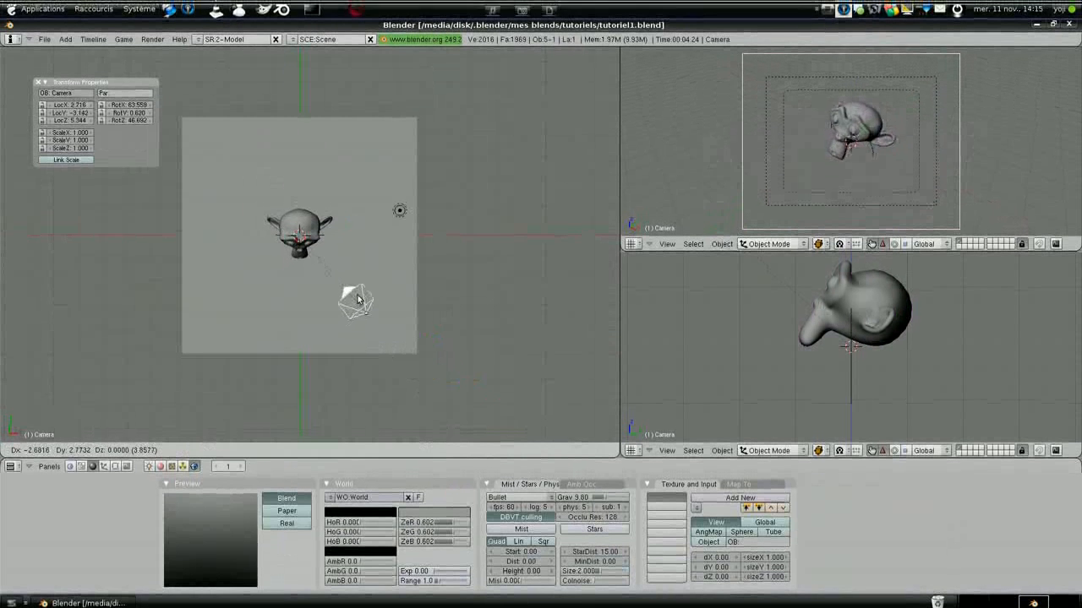
{"action": "left_click", "coordinate": [352, 290]}
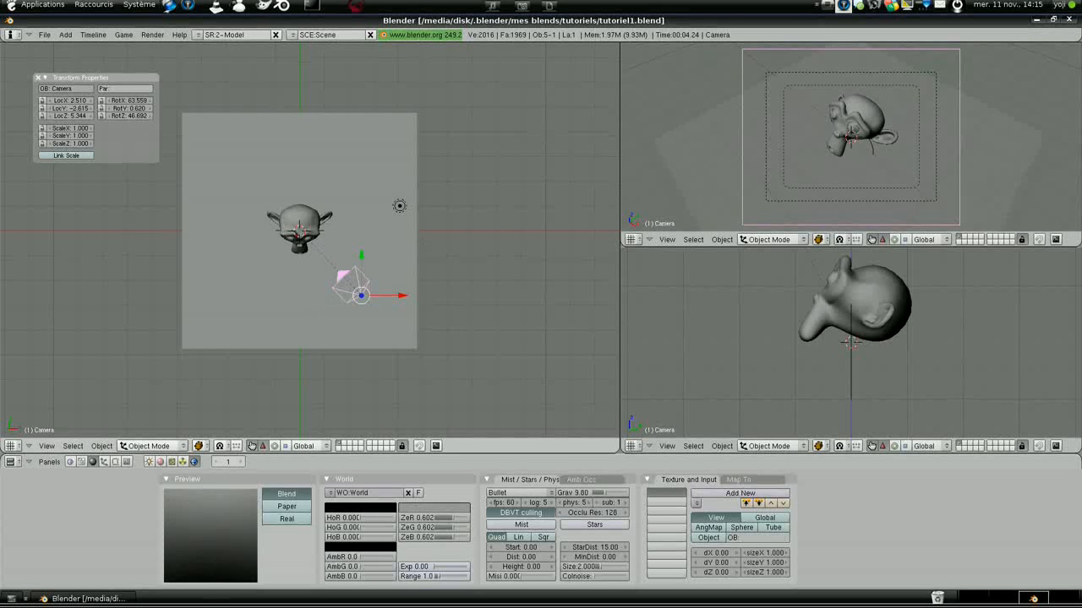
- Lower the camera in the side view to about Y -3.06, Z 2.95
{"action": "scroll", "coordinate": [897, 339], "scroll_direction": "down", "scroll_amount": 5}
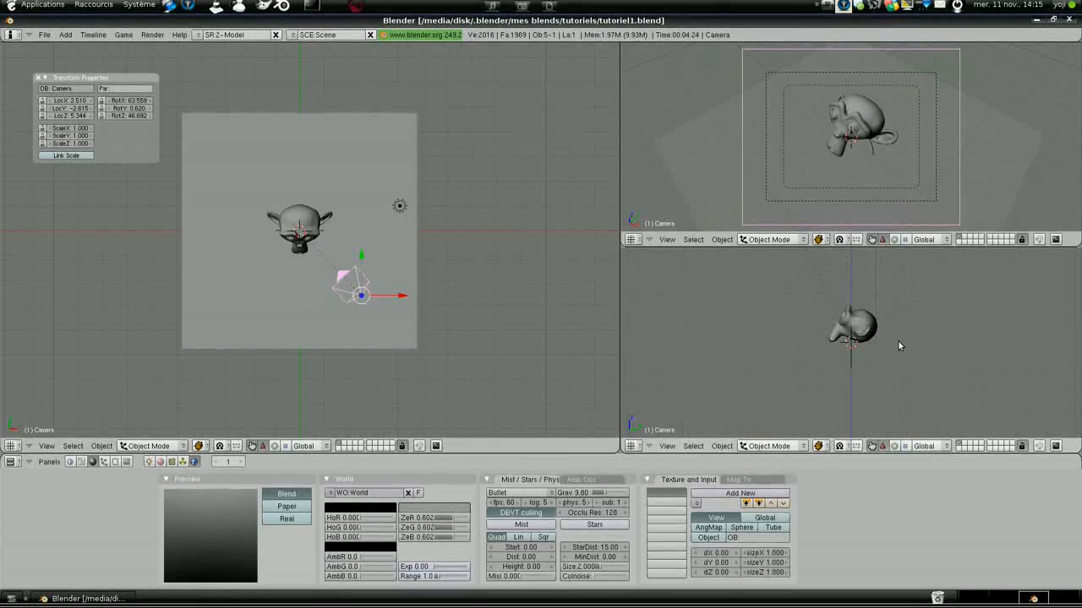
{"action": "key", "text": "g"}
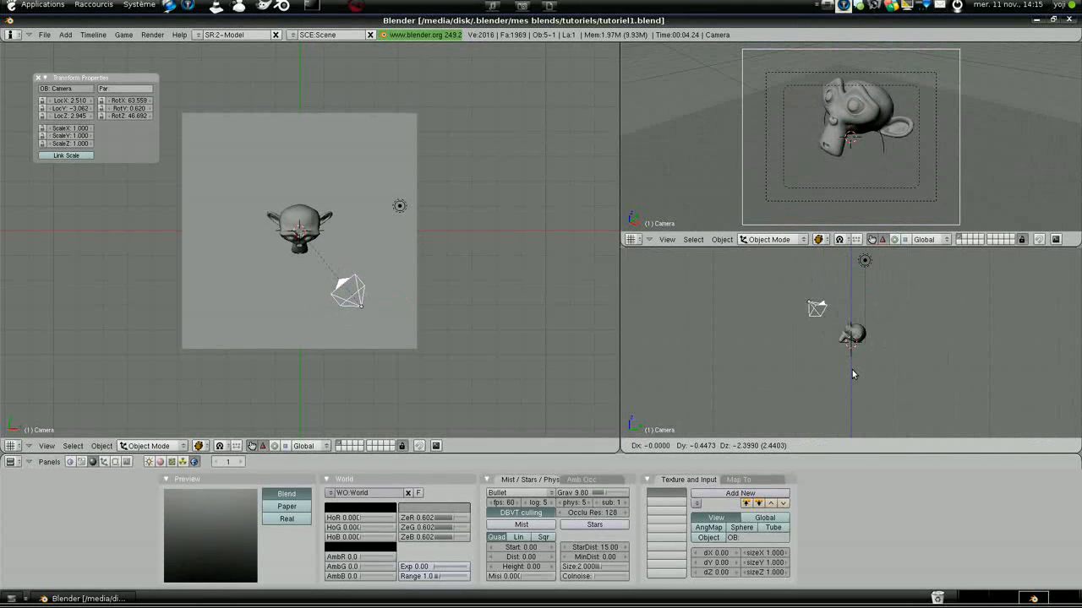
{"action": "left_click", "coordinate": [851, 369]}
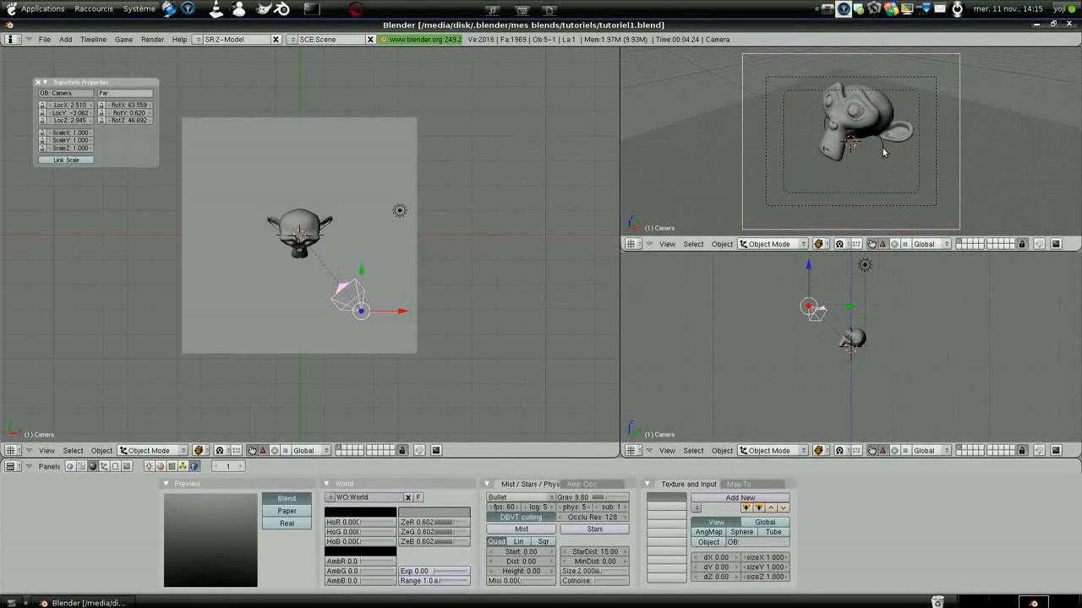
- Raise the "cible camera" target along Z to about 0.38 and check the framing with a render
{"action": "right_click", "coordinate": [883, 149]}
{"action": "scroll", "coordinate": [883, 149], "scroll_direction": "down", "scroll_amount": 4}
{"action": "scroll", "coordinate": [883, 149], "scroll_direction": "up", "scroll_amount": 5}
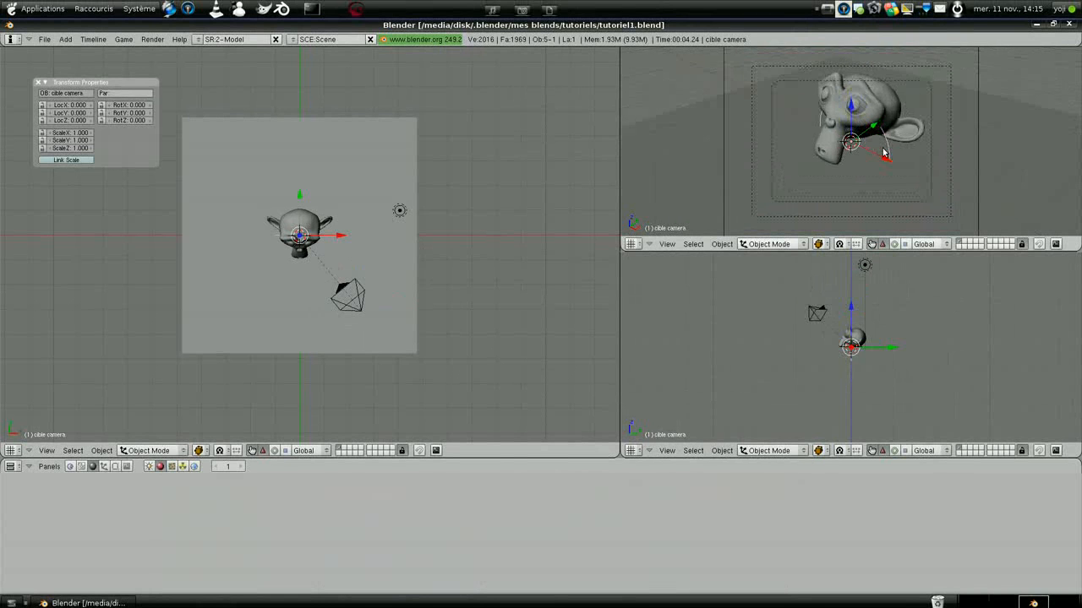
{"action": "key", "text": "g"}
{"action": "key", "text": "z"}
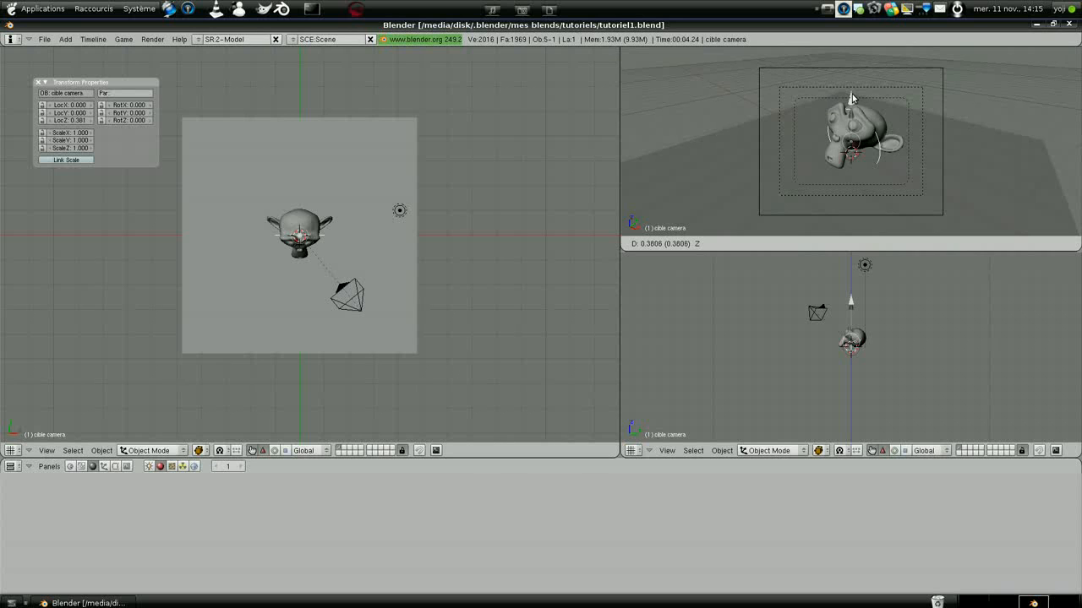
{"action": "left_click", "coordinate": [851, 98]}
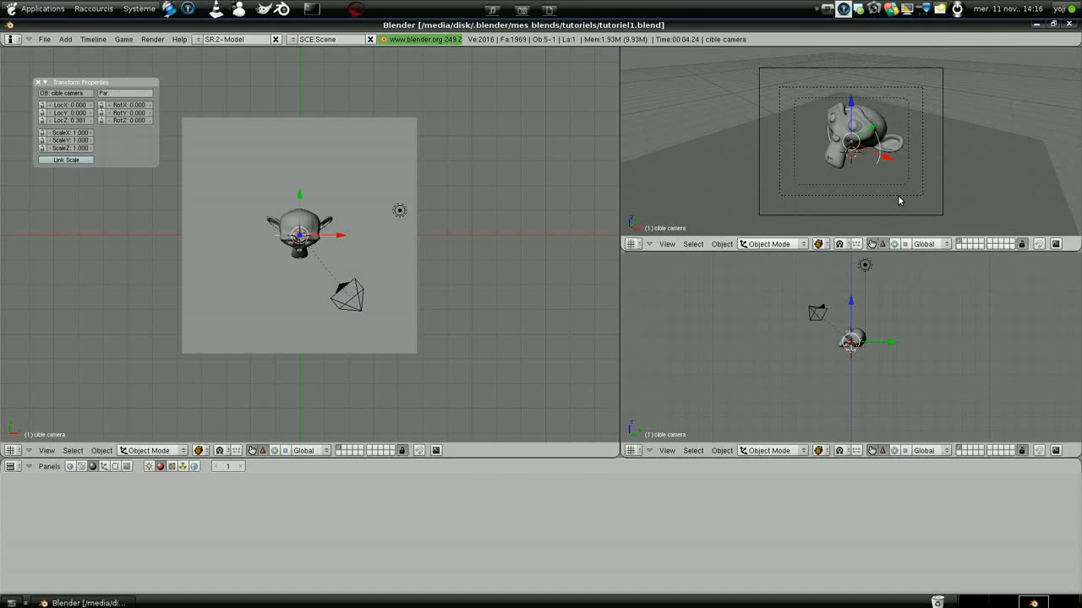
{"action": "key", "text": "F12"}
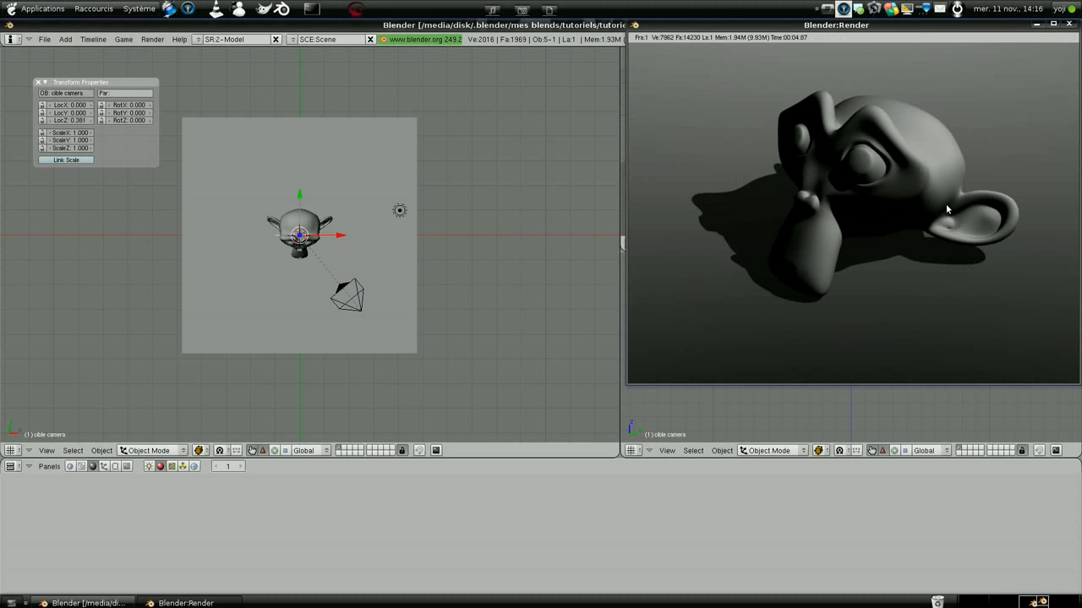
{"action": "left_click", "coordinate": [1068, 24]}
- Delete the existing lamp above the floor plane
{"action": "middle_click_drag", "start_coordinate": [266, 299], "coordinate": [273, 191], "text": "ctrl"}
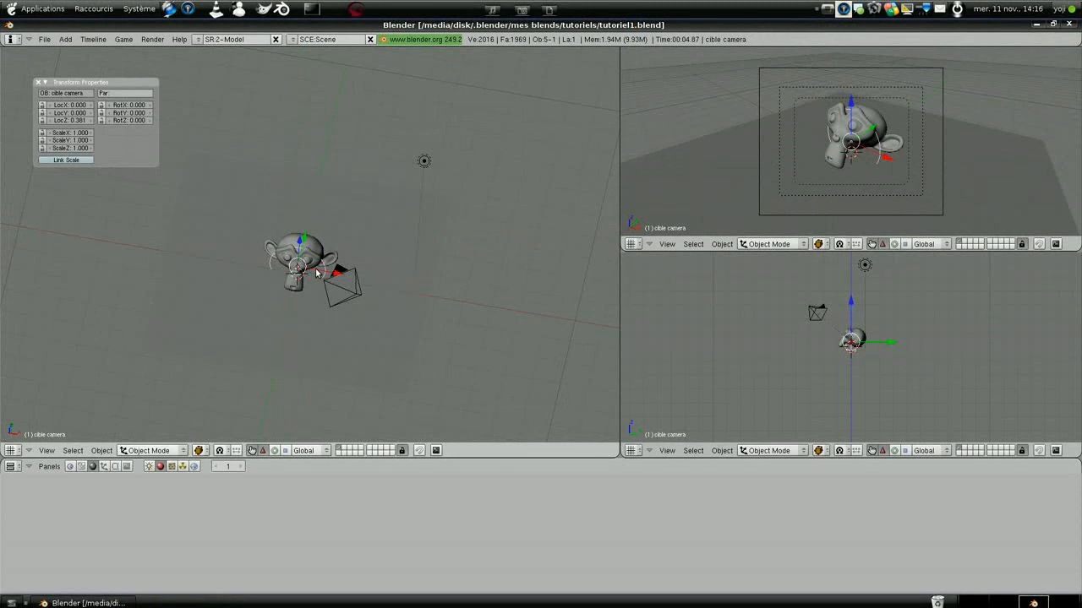
{"action": "right_click", "coordinate": [425, 168]}
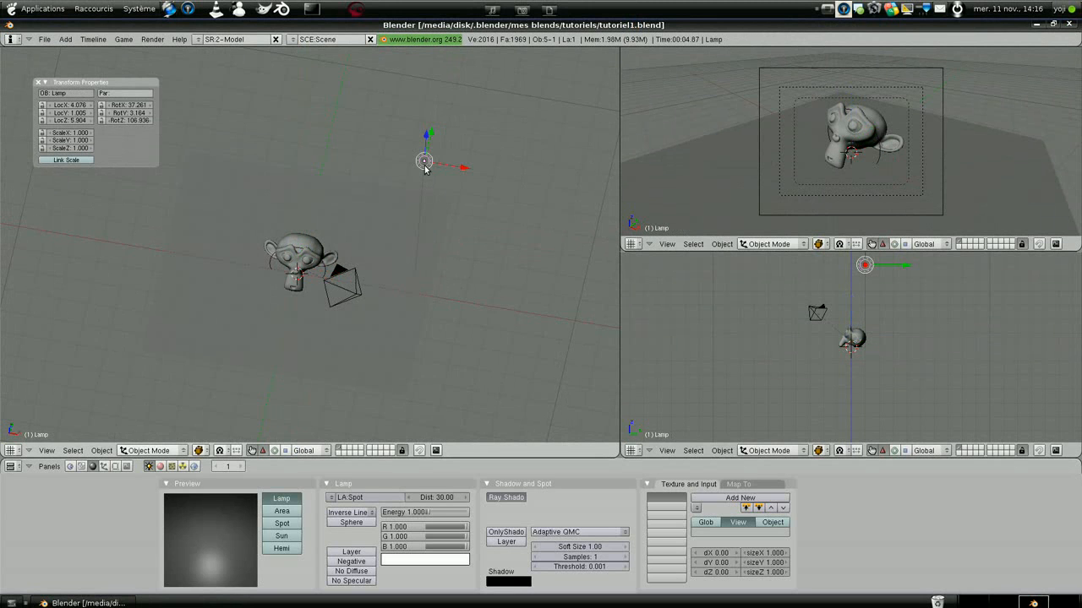
{"action": "key", "text": "x"}
{"action": "left_click", "coordinate": [424, 164]}
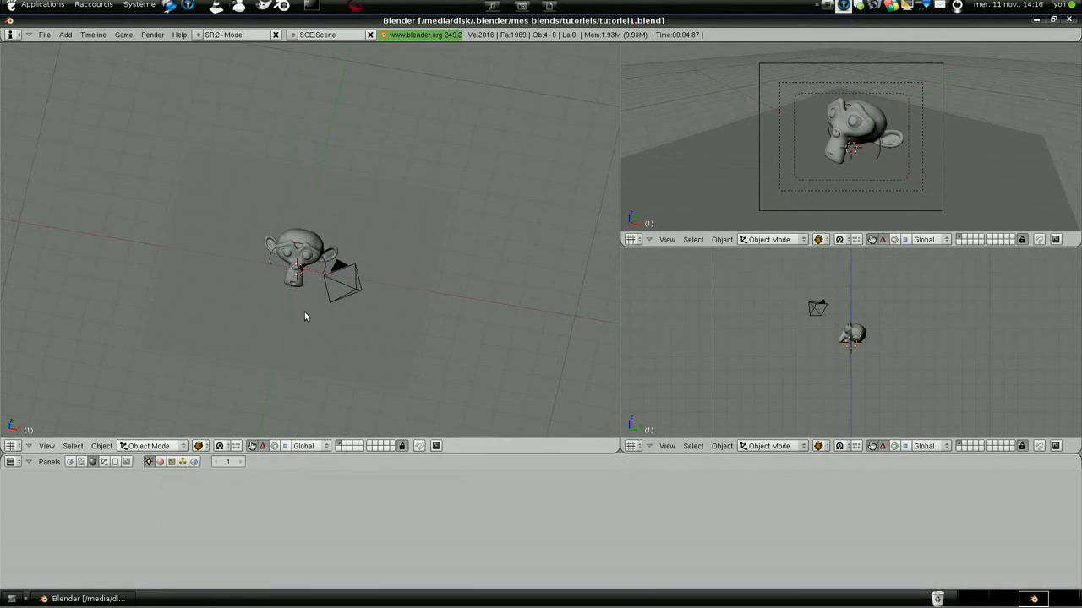
- Add a Spot lamp at the 3D cursor and switch its shadows to Ray Shadow
{"action": "middle_click_drag", "start_coordinate": [305, 315], "coordinate": [350, 215]}
{"action": "scroll", "coordinate": [354, 245], "scroll_direction": "up", "scroll_amount": 3}
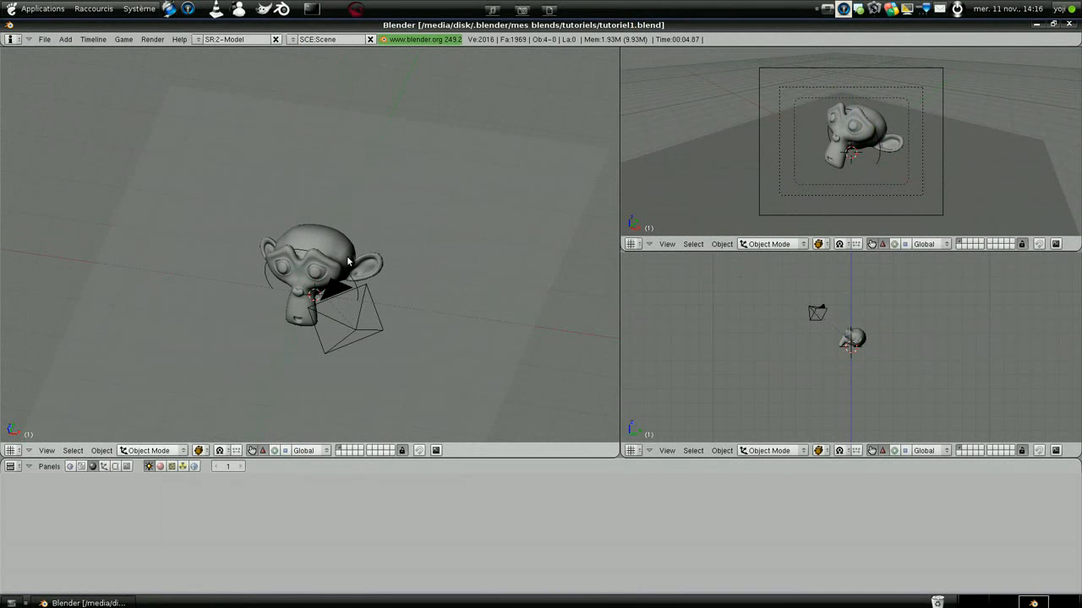
{"action": "key", "text": "space"}
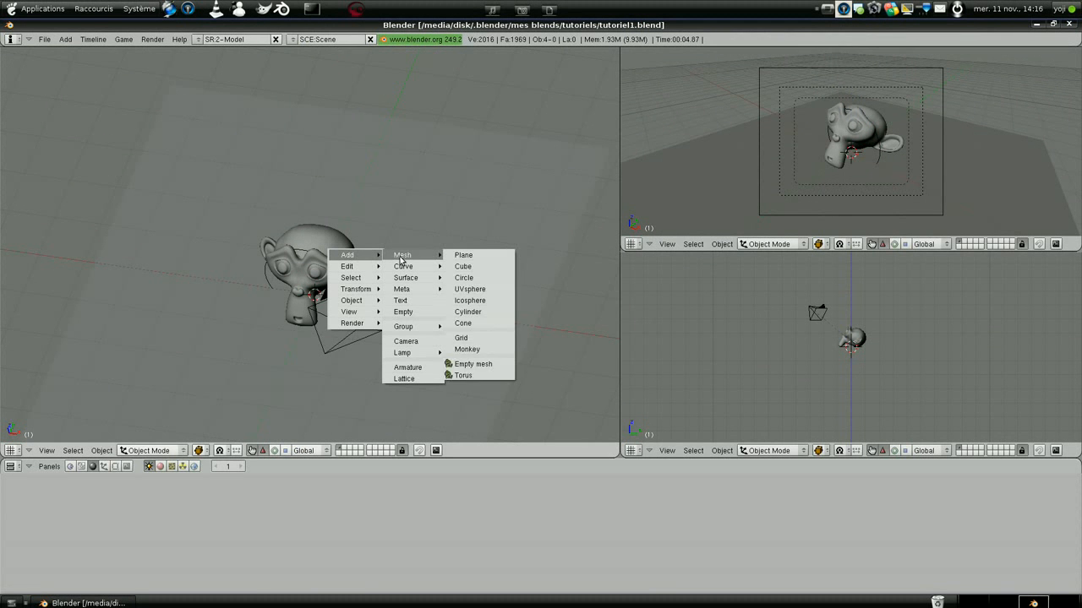
{"action": "mouse_move", "coordinate": [438, 356]}
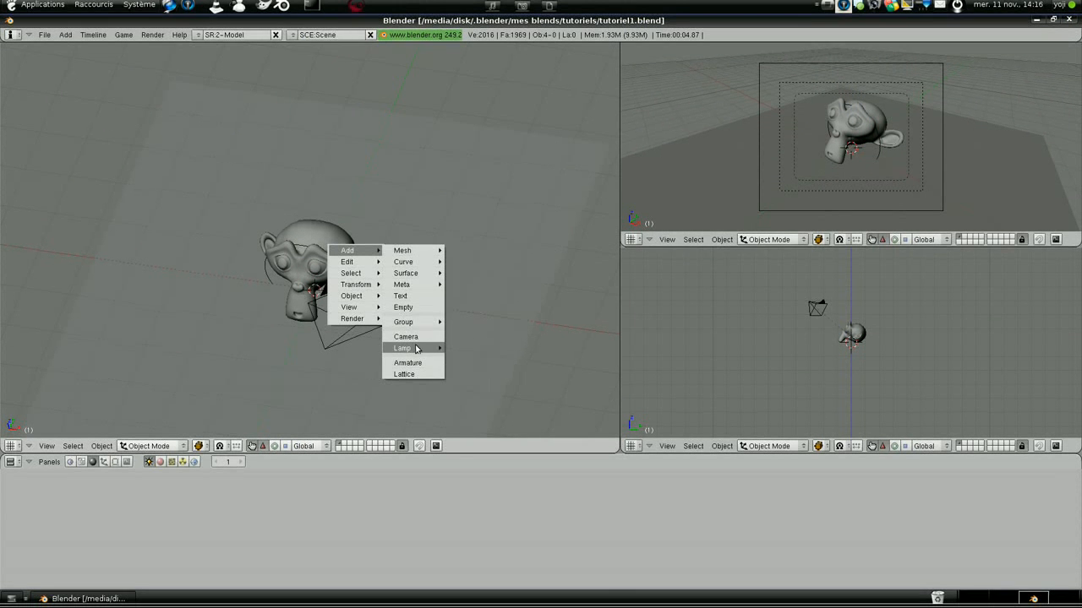
{"action": "left_click", "coordinate": [470, 370]}
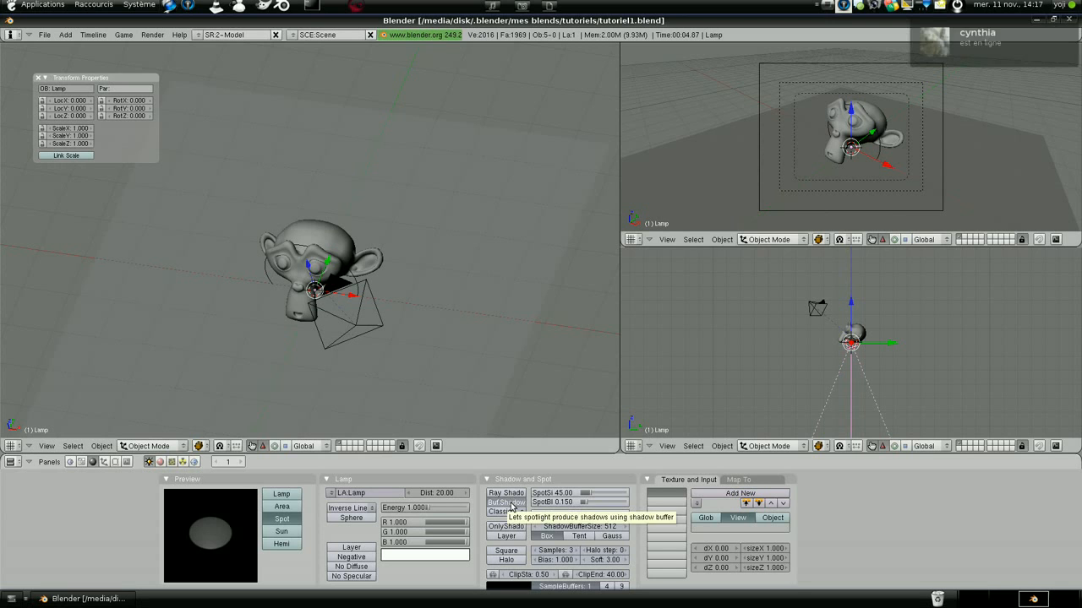
{"action": "left_click", "coordinate": [511, 495]}
- Raise the spot lamp along Z above the monkey to about 7.3
{"action": "scroll", "coordinate": [842, 317], "scroll_direction": "up", "scroll_amount": 1}
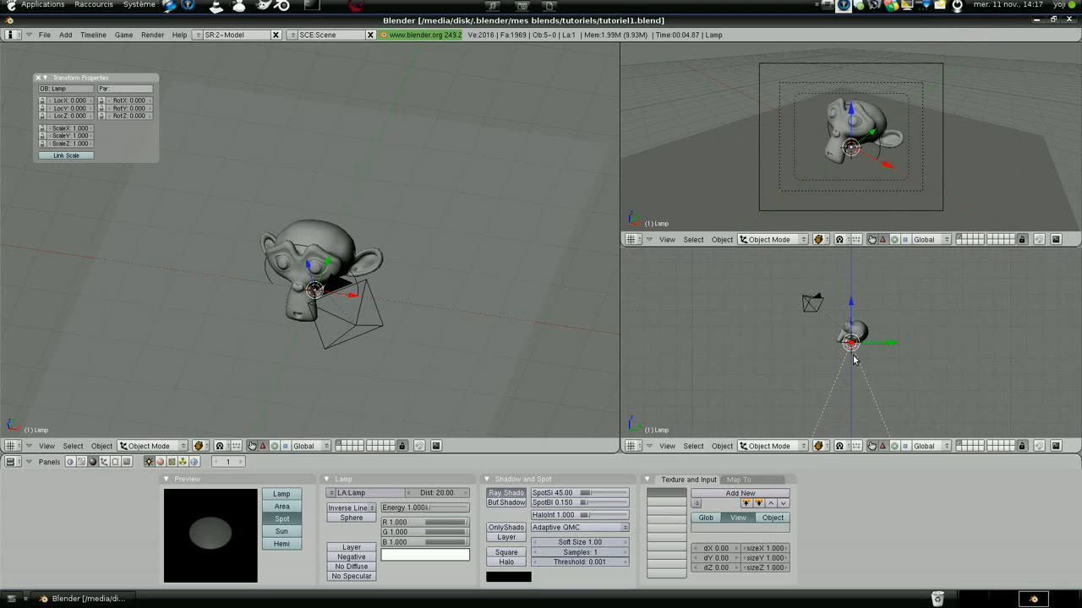
{"action": "left_click", "coordinate": [850, 303]}
{"action": "left_click_drag", "start_coordinate": [850, 304], "coordinate": [852, 209]}
{"action": "left_click", "coordinate": [852, 212]}
{"action": "scroll", "coordinate": [844, 310], "scroll_direction": "down", "scroll_amount": 3}
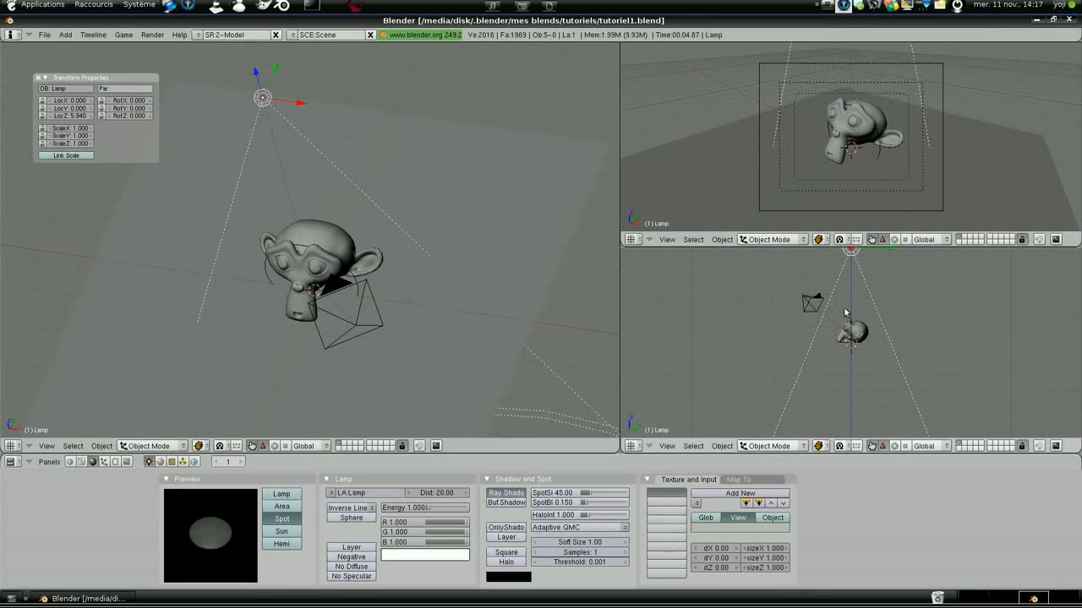
{"action": "left_click_drag", "start_coordinate": [852, 264], "coordinate": [851, 247]}
{"action": "left_click", "coordinate": [851, 248]}
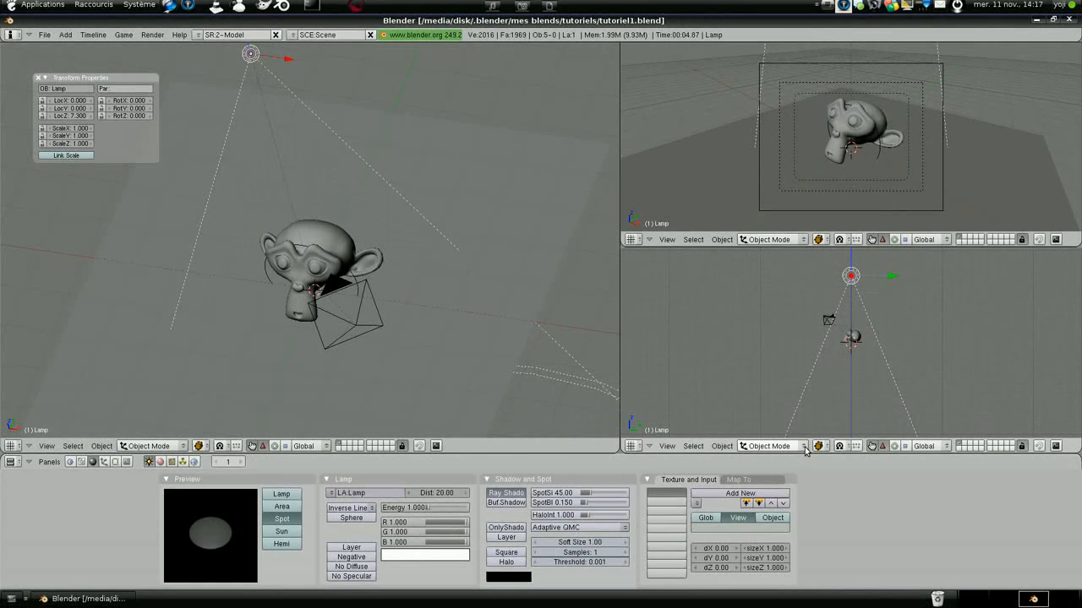
- Set the side view's pivot to the 3D Cursor and rotate the spot lamp about 44° around it, towards the monkey's front
{"action": "left_click", "coordinate": [839, 446]}
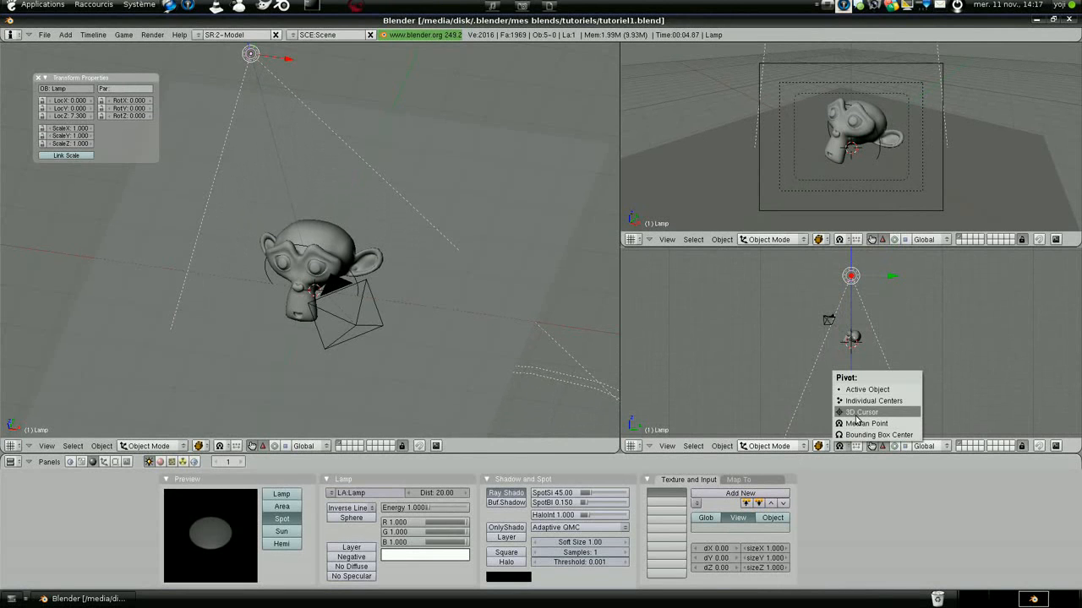
{"action": "left_click", "coordinate": [856, 413]}
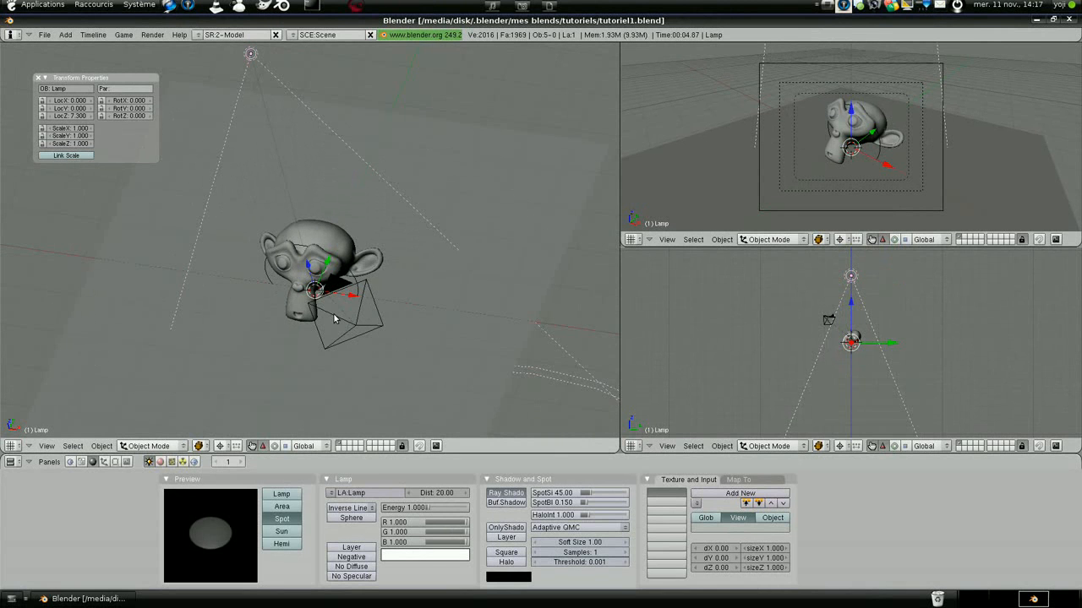
{"action": "scroll", "coordinate": [333, 312], "scroll_direction": "down", "scroll_amount": 3}
{"action": "key", "text": "c"}
{"action": "scroll", "coordinate": [333, 313], "scroll_direction": "up", "scroll_amount": 4}
{"action": "scroll", "coordinate": [333, 314], "scroll_direction": "down", "scroll_amount": 3}
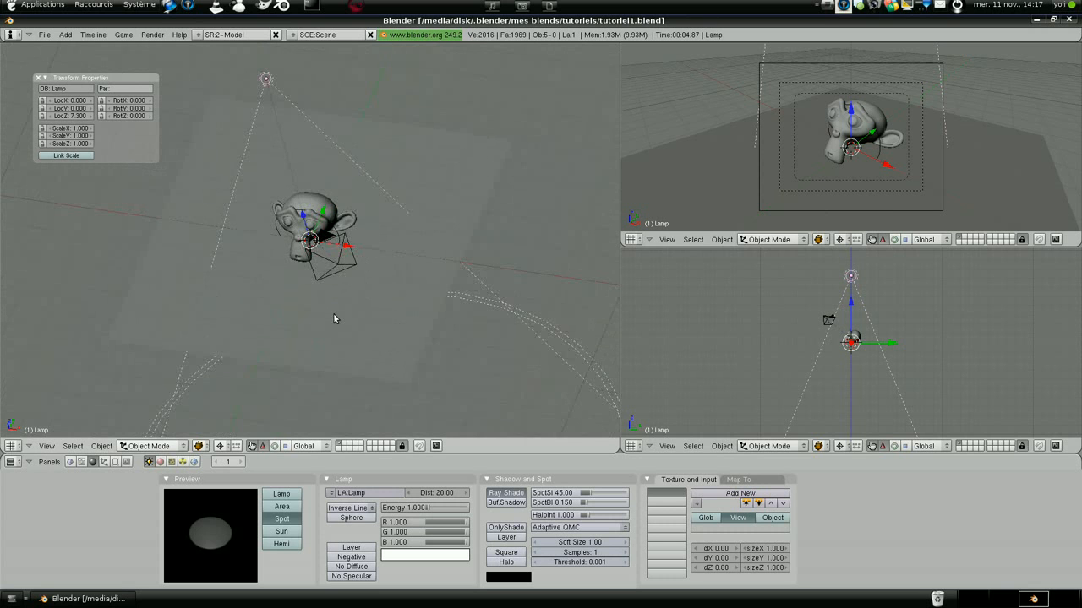
{"action": "scroll", "coordinate": [945, 342], "scroll_direction": "up", "scroll_amount": 2}
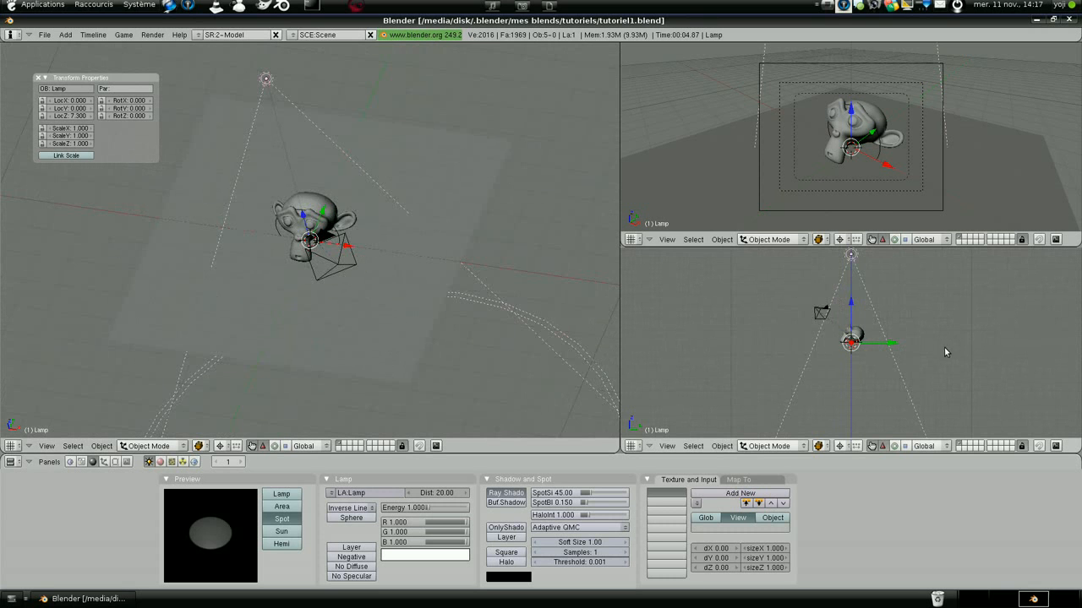
{"action": "key", "text": "r"}
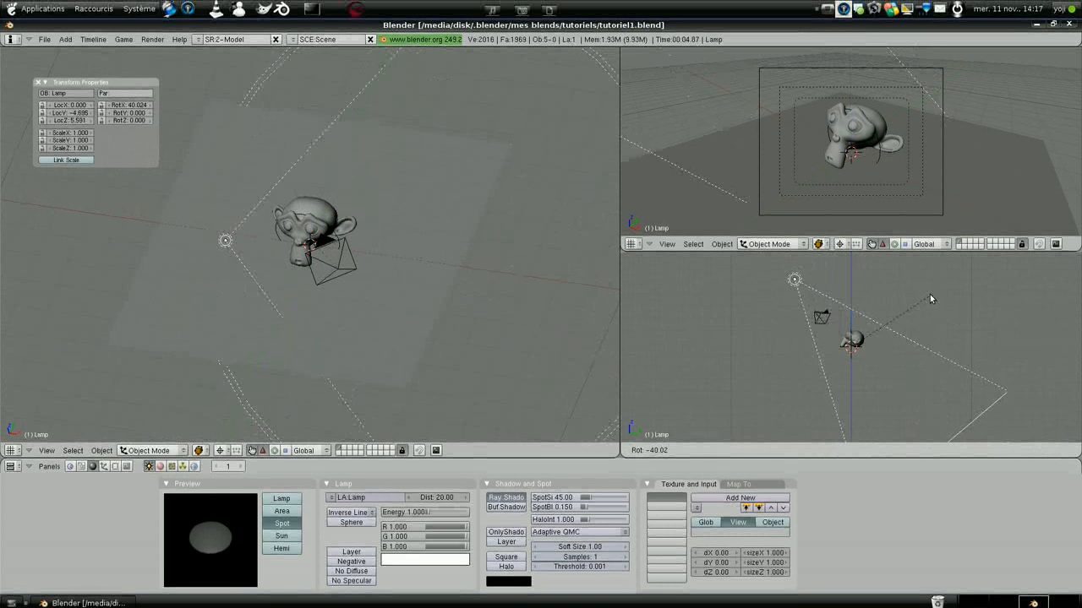
{"action": "left_click", "coordinate": [927, 289]}
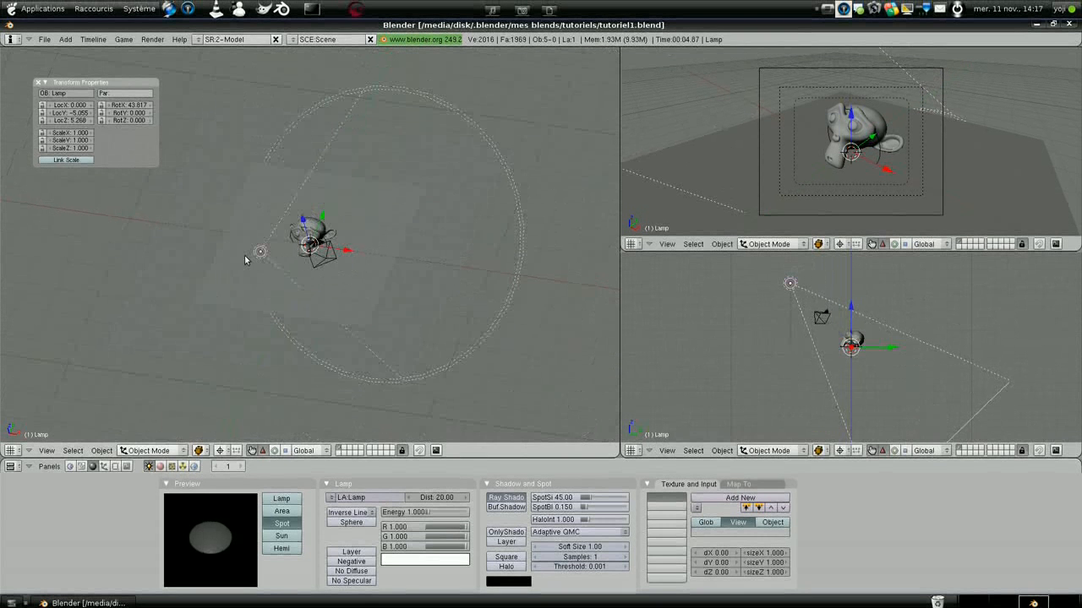
- Rotate the spot lamp about 43° around the 3D cursor in the top view, away from the camera's side
{"action": "key", "text": "ctrl+KP_0"}
{"action": "key", "text": "r"}
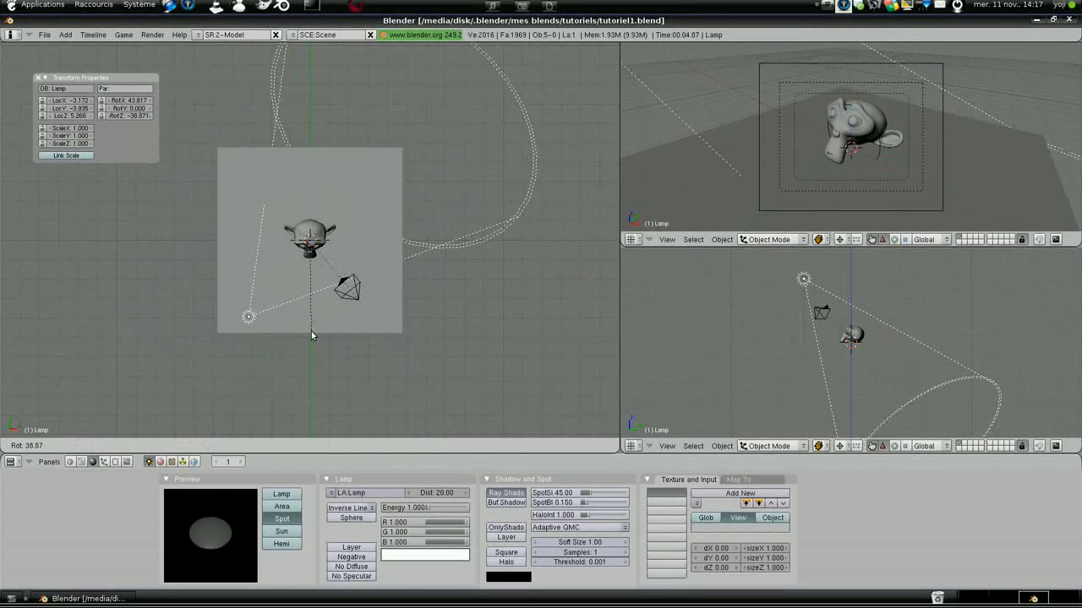
{"action": "left_click", "coordinate": [305, 330]}
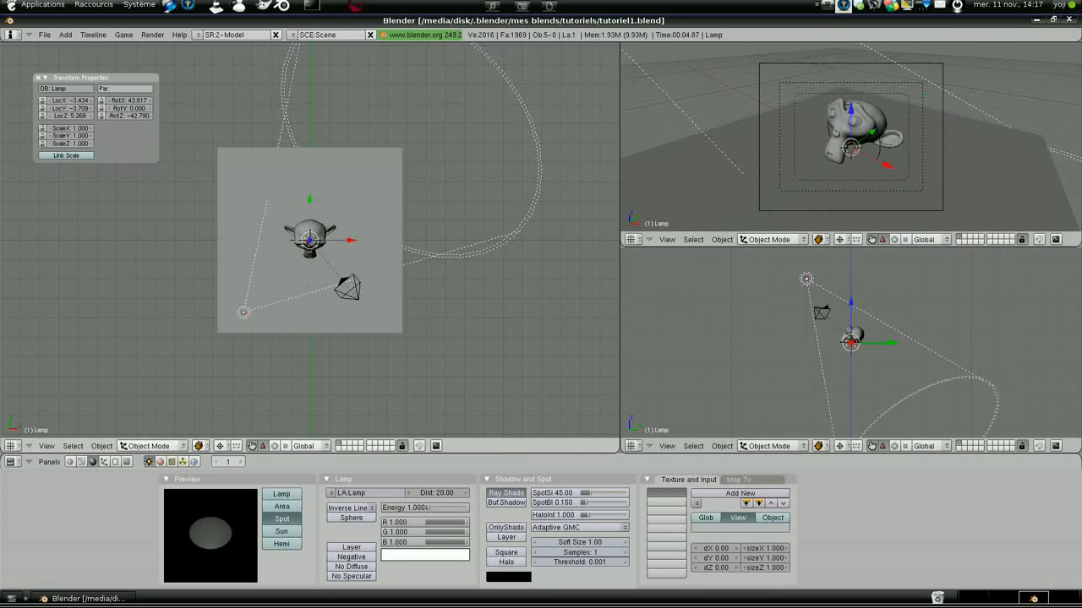
- Set the spot lamp's energy to 1.2
{"action": "left_click", "coordinate": [412, 507]}
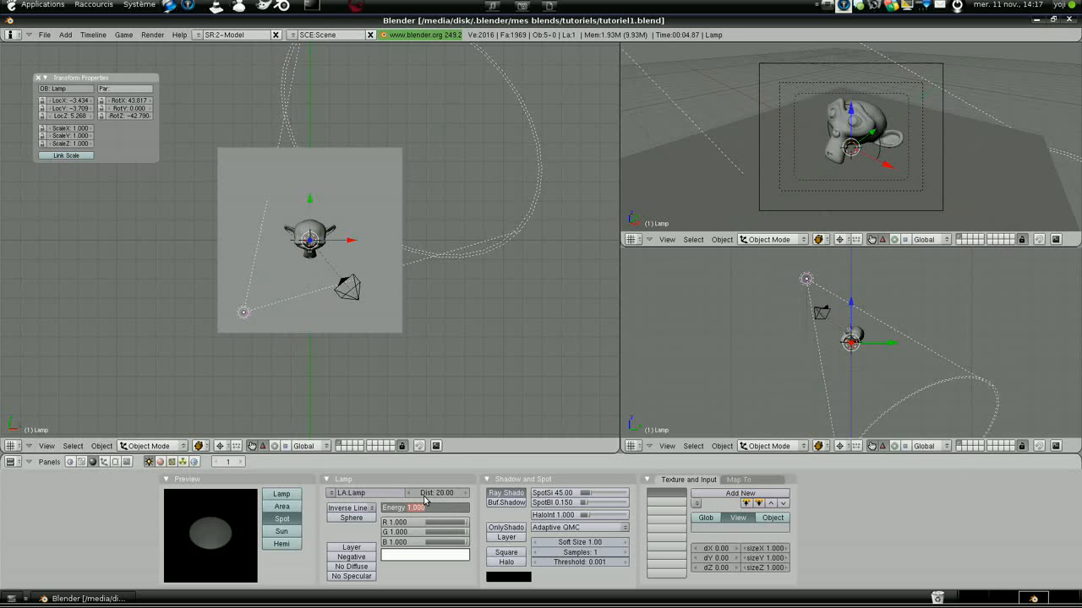
{"action": "type", "text": "1.2"}
{"action": "key", "text": "Return"}
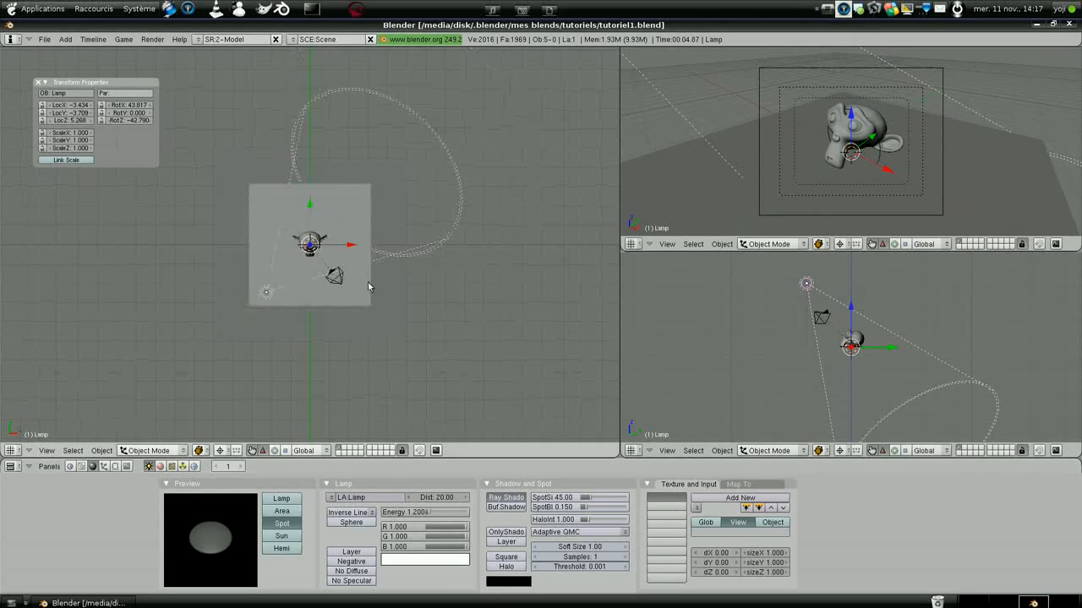
- Add a hemi lamp at the 3D cursor under the monkey head
{"action": "middle_click_drag", "start_coordinate": [222, 347], "coordinate": [126, 131]}
{"action": "middle_click_drag", "start_coordinate": [365, 264], "coordinate": [214, 173]}
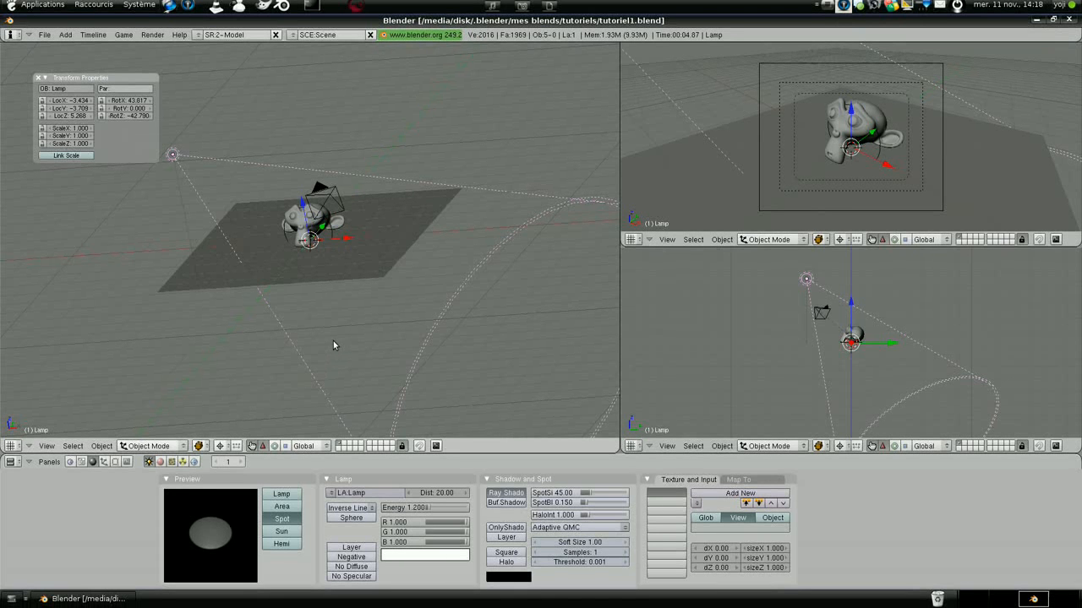
{"action": "key", "text": "space"}
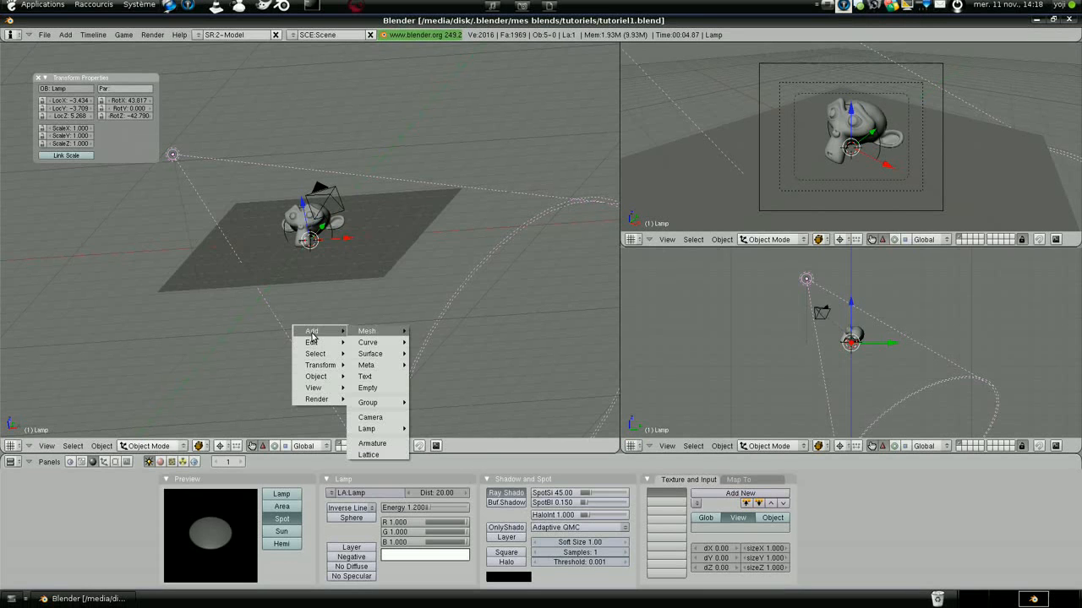
{"action": "mouse_move", "coordinate": [405, 430]}
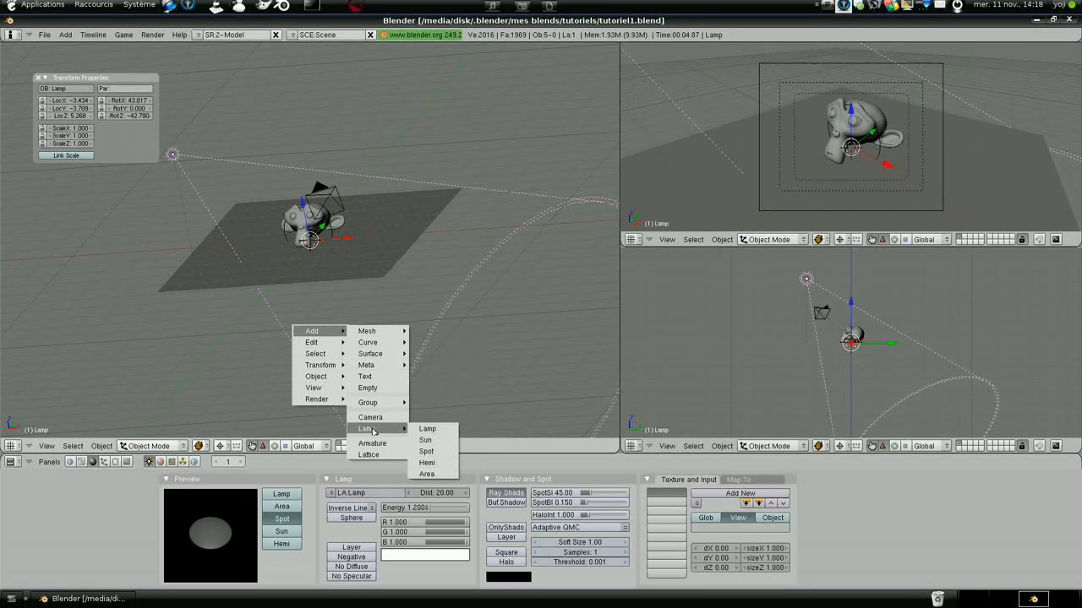
{"action": "left_click", "coordinate": [427, 462]}
- Raise the hemi lamp along Z above the monkey to about 6.36
{"action": "middle_click_drag", "start_coordinate": [397, 329], "coordinate": [342, 314]}
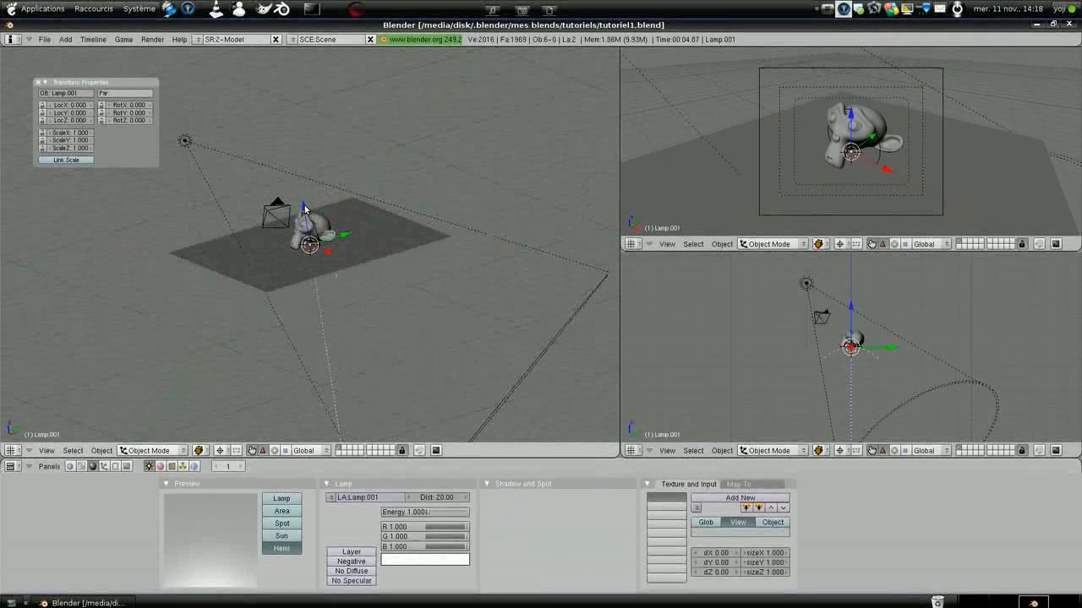
{"action": "key", "text": "g"}
{"action": "key", "text": "z"}
{"action": "key", "text": "Escape"}
{"action": "key", "text": "g"}
{"action": "key", "text": "z"}
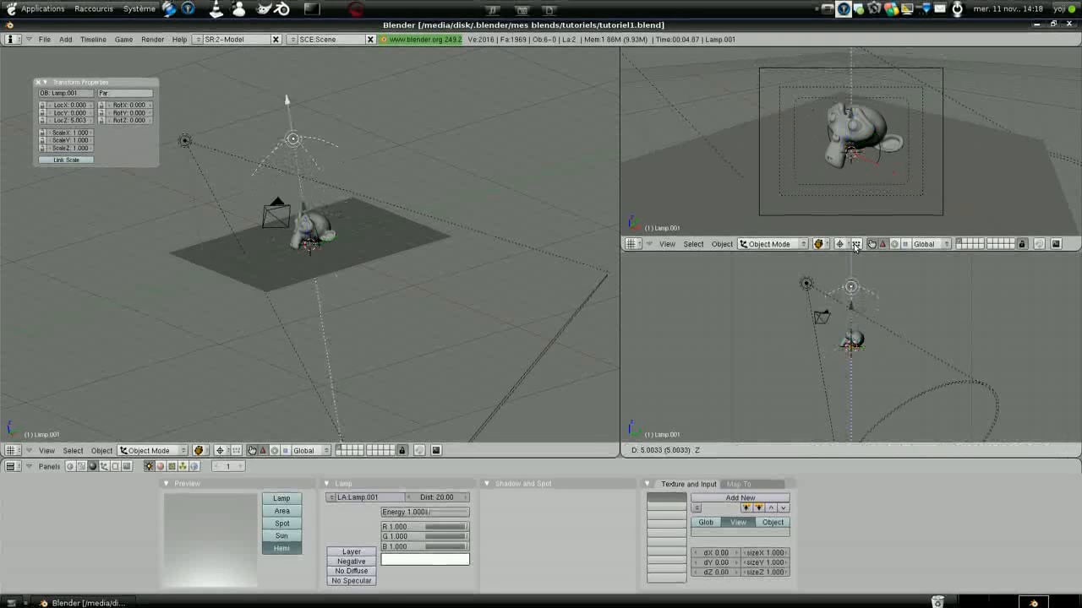
{"action": "left_click", "coordinate": [853, 235]}
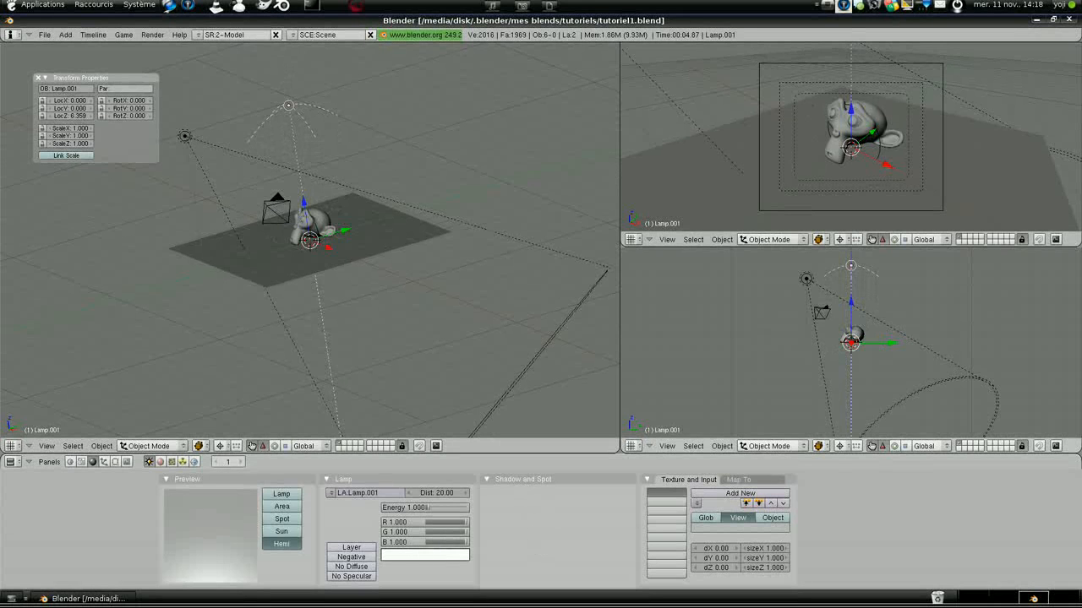
- Rotate the hemi lamp 90° around the 3D cursor in the side view, behind the monkey, and raise it along Z to about 0.7
{"action": "middle_click_drag", "start_coordinate": [876, 301], "coordinate": [896, 338]}
{"action": "scroll", "coordinate": [896, 338], "scroll_direction": "down", "scroll_amount": 1}
{"action": "key", "text": "r"}
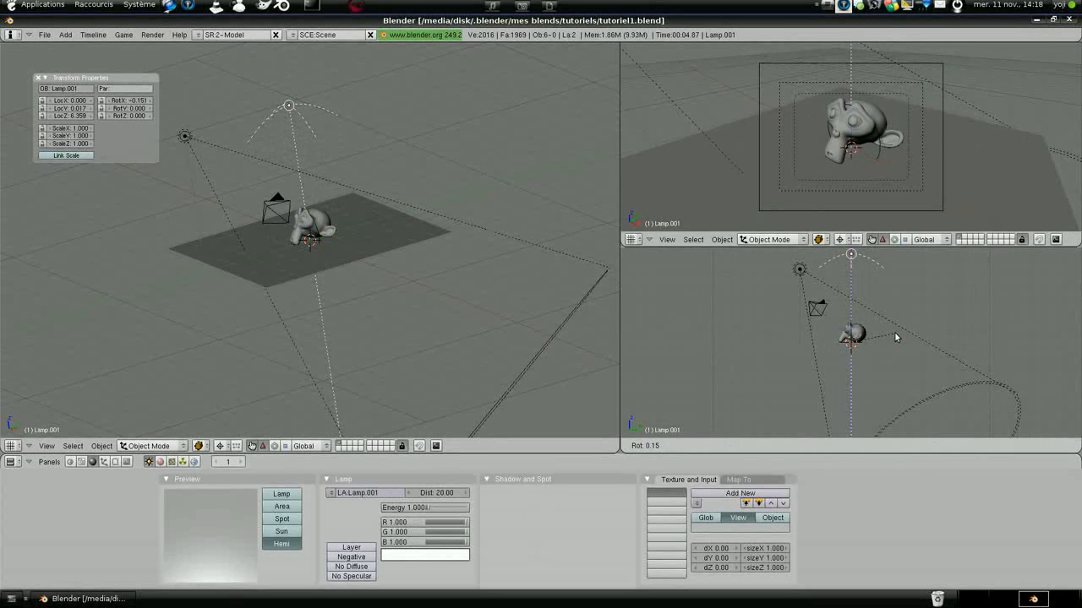
{"action": "type", "text": "90"}
{"action": "key", "text": "Return"}
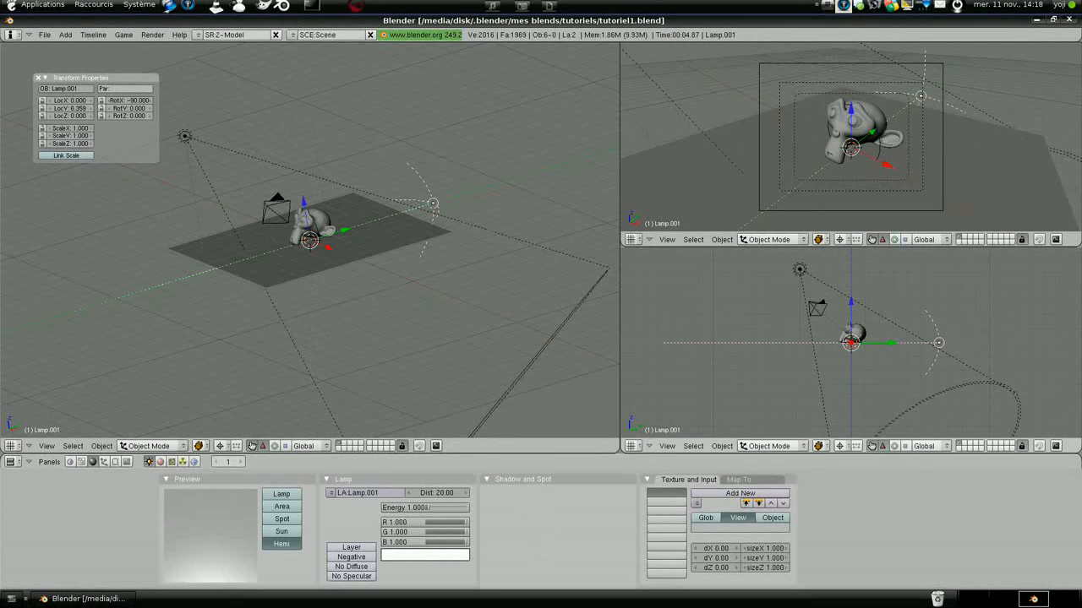
{"action": "left_click_drag", "start_coordinate": [311, 209], "coordinate": [308, 198]}
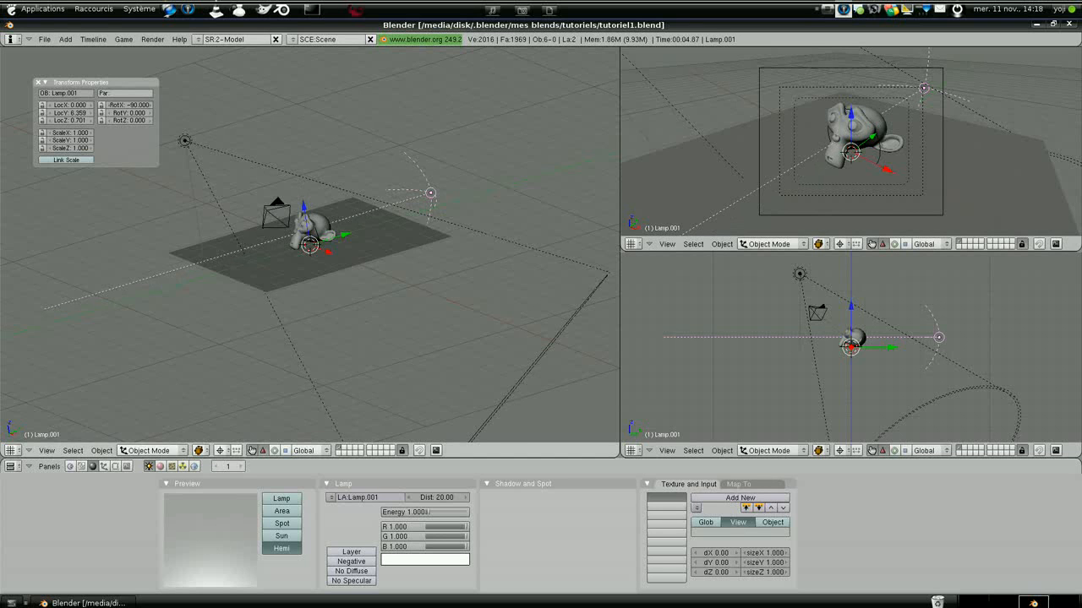
- Show the large view from the top and set the rear hemi lamp's energy to 0.3
{"action": "scroll", "coordinate": [277, 275], "scroll_direction": "up", "scroll_amount": 3}
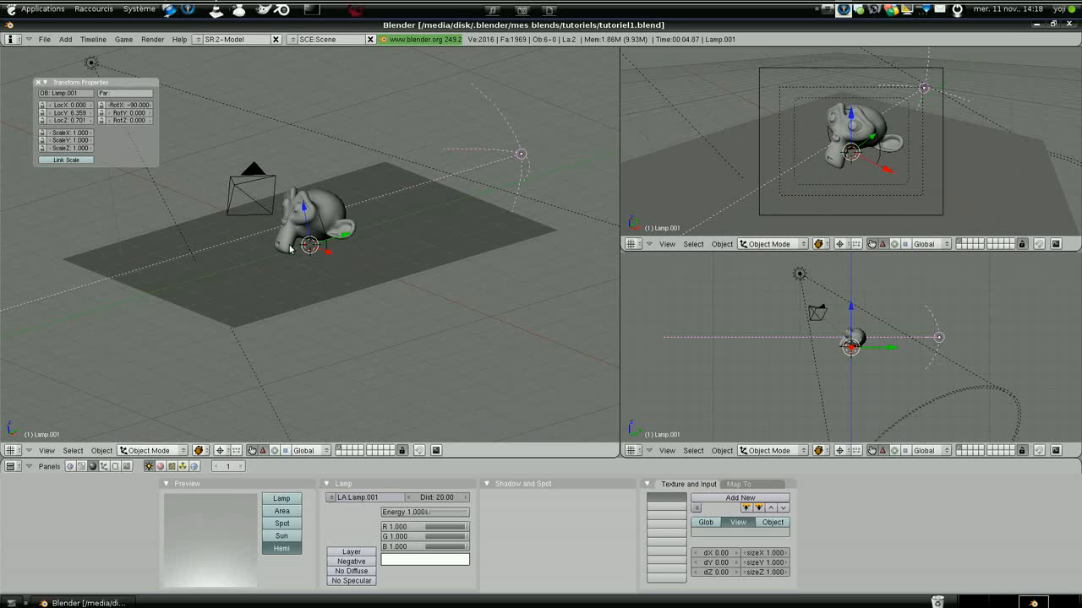
{"action": "key", "text": "KP_0"}
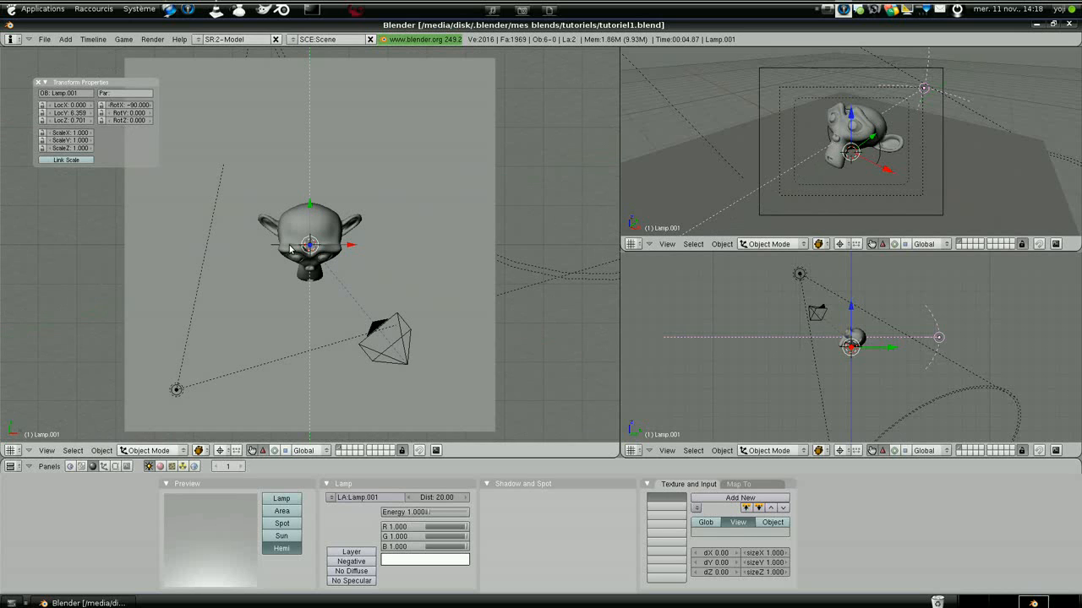
{"action": "scroll", "coordinate": [374, 260], "scroll_direction": "down", "scroll_amount": 2}
{"action": "scroll", "coordinate": [374, 259], "scroll_direction": "up", "scroll_amount": 1}
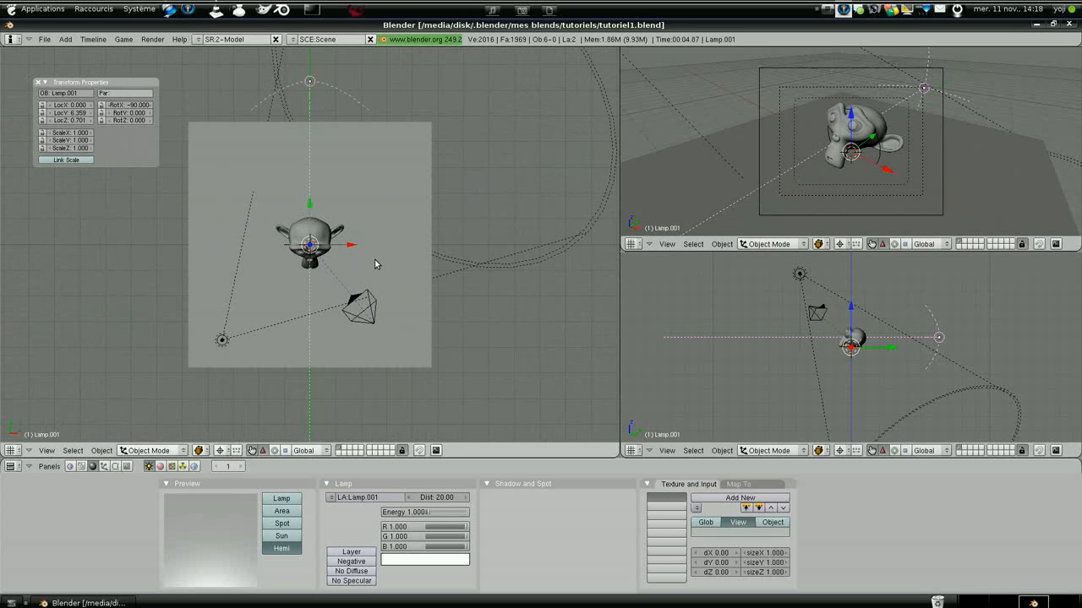
{"action": "key", "text": "shift+d"}
{"action": "right_click", "coordinate": [375, 262]}
{"action": "scroll", "coordinate": [374, 260], "scroll_direction": "up", "scroll_amount": 3}
{"action": "scroll", "coordinate": [374, 259], "scroll_direction": "down", "scroll_amount": 3}
{"action": "left_click", "coordinate": [412, 508]}
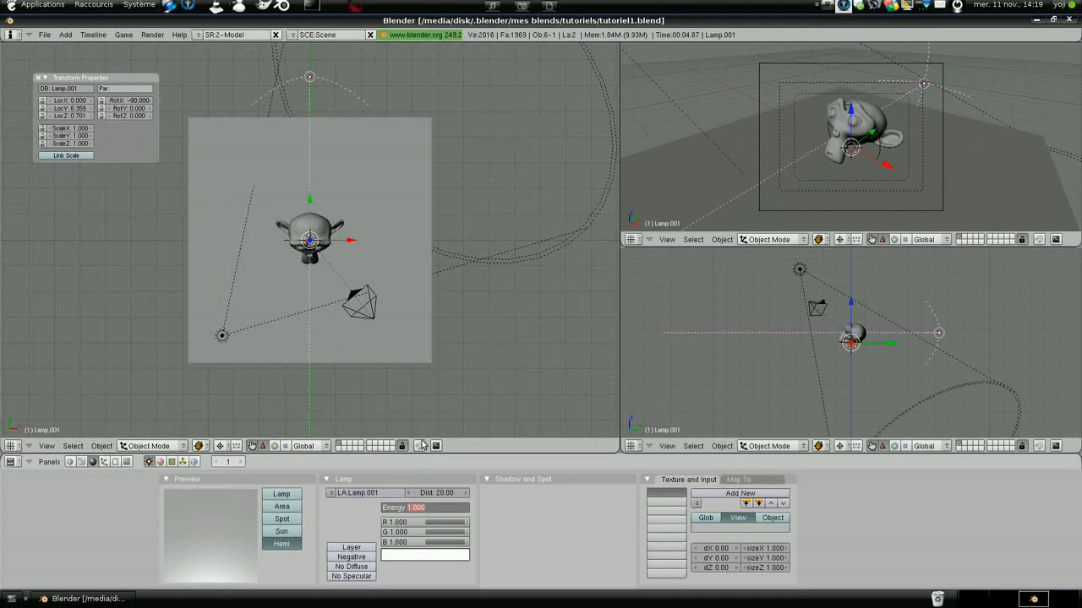
{"action": "type", "text": "0.3"}
{"action": "key", "text": "Return"}
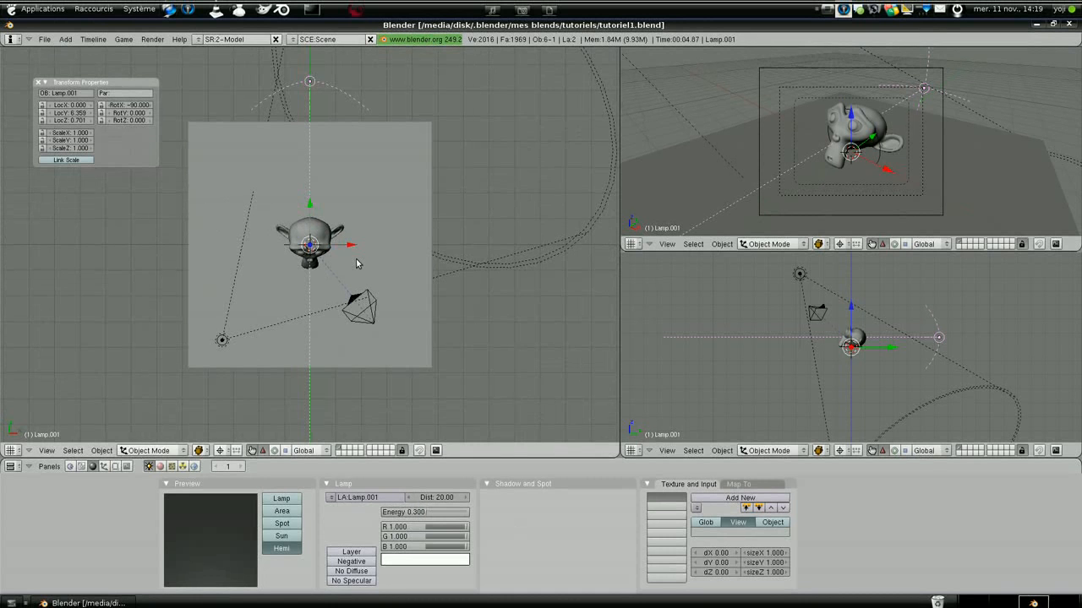
- Duplicate the rear hemi lamp in place and rotate the copy 90° around the 3D cursor to the camera's side of the monkey
{"action": "key", "text": "shift+d"}
{"action": "key", "text": "Escape"}
{"action": "type", "text": "r90"}
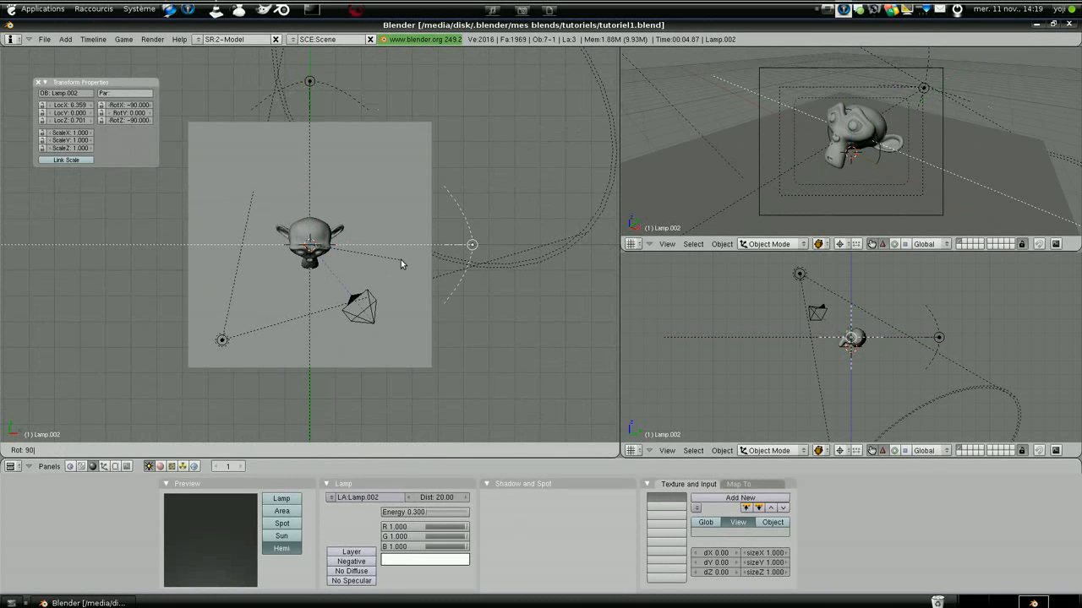
{"action": "key", "text": "Return"}
- Render the scene to check the lighting from the spot and hemi lamps, and close the render
{"action": "middle_click_drag", "start_coordinate": [330, 295], "coordinate": [295, 186]}
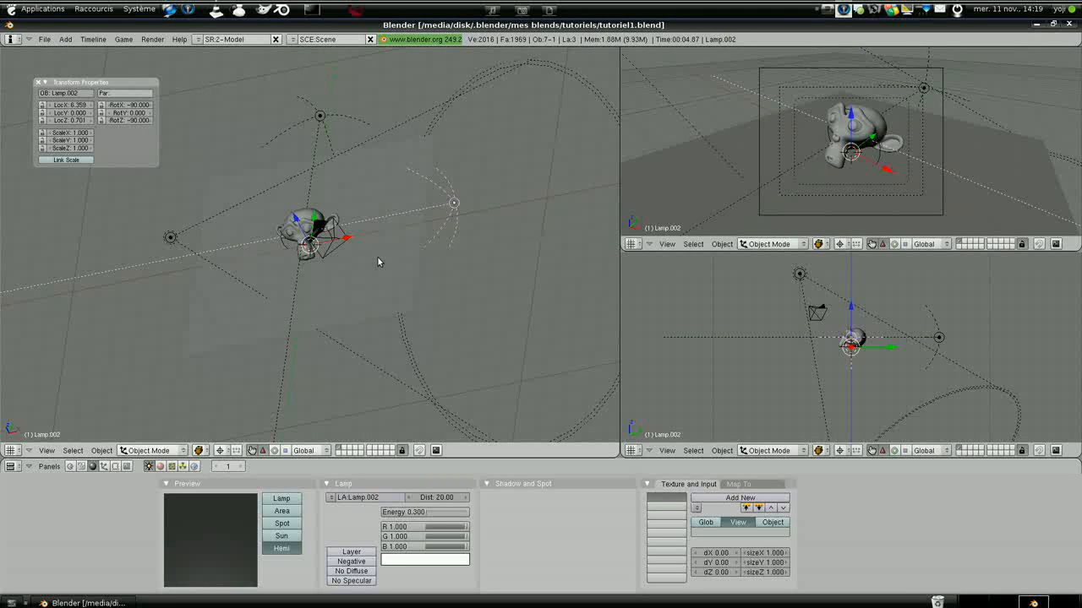
{"action": "key", "text": "F12"}
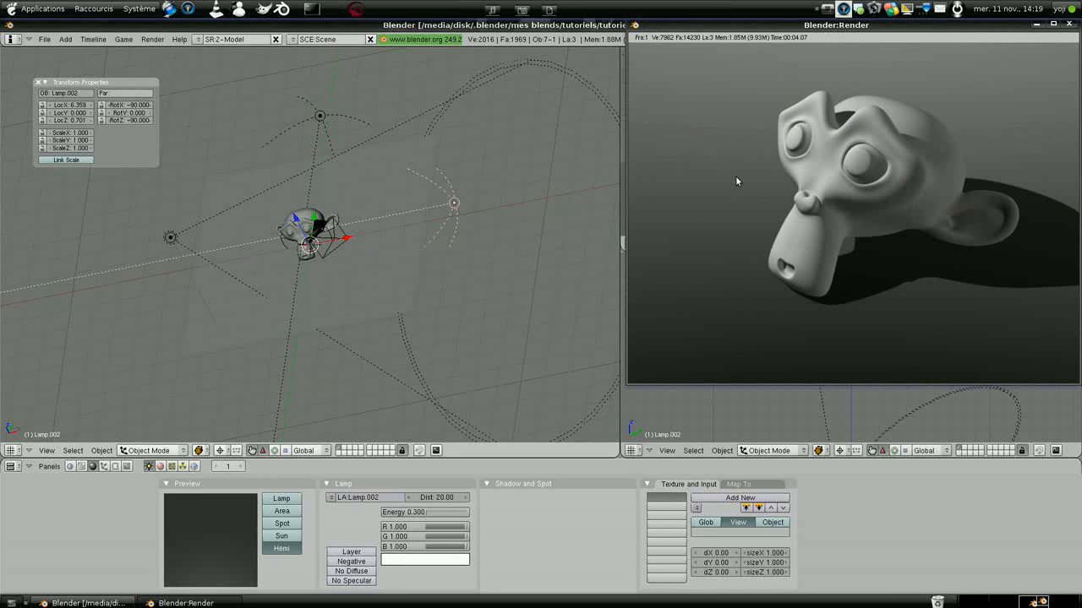
{"action": "left_click", "coordinate": [1070, 24]}
- Move the camera target "cible camera" along X to about 0.53, and render the scene to check the framing
{"action": "scroll", "coordinate": [386, 294], "scroll_direction": "up", "scroll_amount": 5}
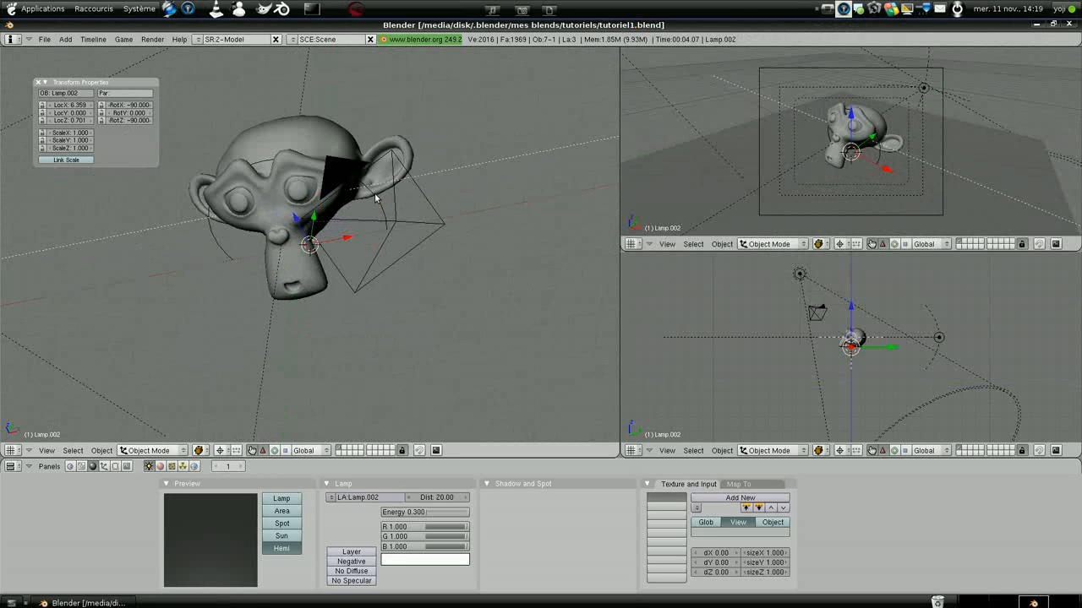
{"action": "right_click", "coordinate": [295, 176]}
{"action": "key", "text": "KP_Decimal"}
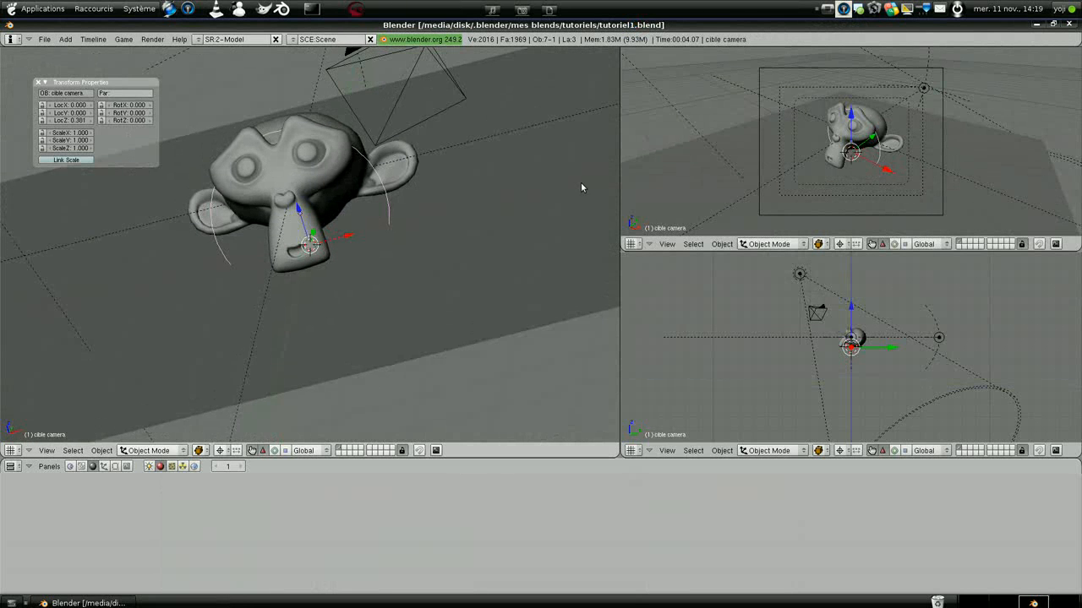
{"action": "left_click_drag", "start_coordinate": [350, 236], "coordinate": [399, 242]}
{"action": "key", "text": "F12"}
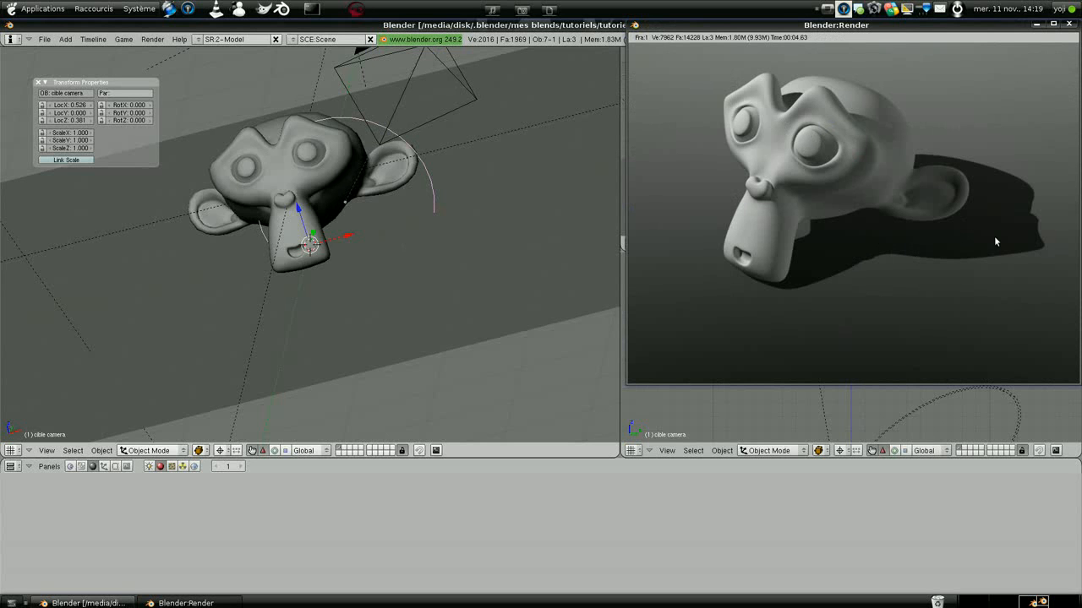
{"action": "left_click", "coordinate": [1068, 25]}
- Select the spot lamp, set its shadow Soft Size to about 3.19 and render the scene
{"action": "scroll", "coordinate": [389, 230], "scroll_direction": "down", "scroll_amount": 5}
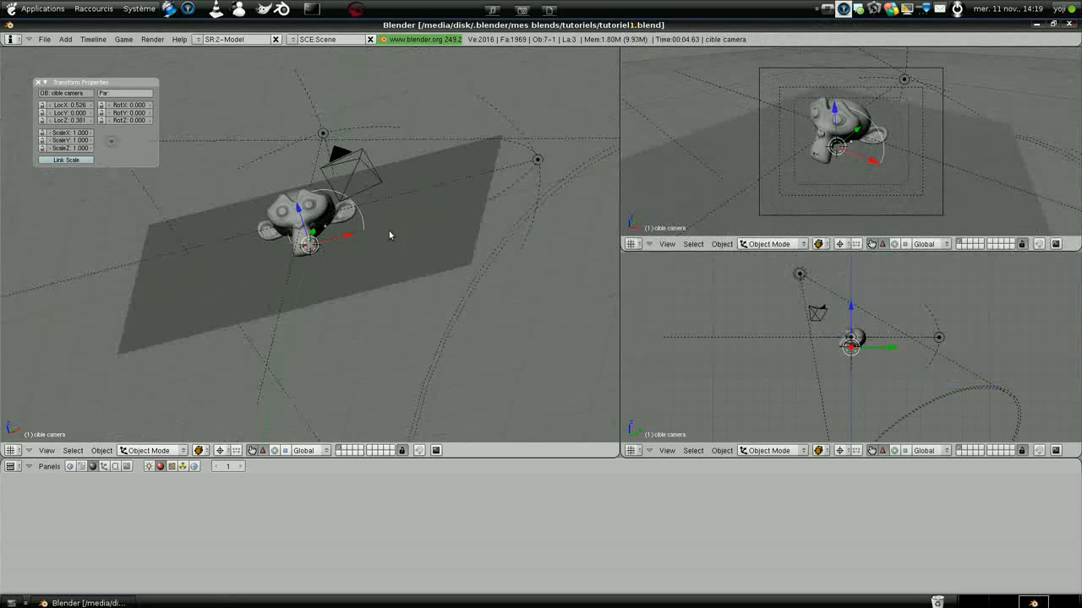
{"action": "middle_click_drag", "start_coordinate": [392, 233], "coordinate": [363, 236]}
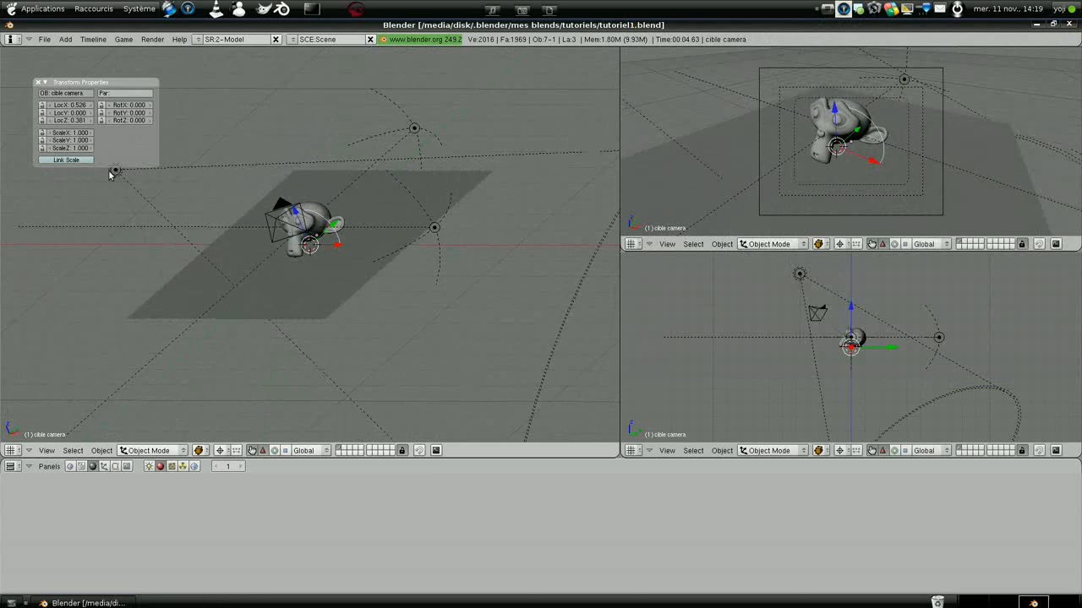
{"action": "right_click", "coordinate": [113, 173]}
{"action": "scroll", "coordinate": [297, 263], "scroll_direction": "up", "scroll_amount": 2}
{"action": "scroll", "coordinate": [298, 261], "scroll_direction": "down", "scroll_amount": 2}
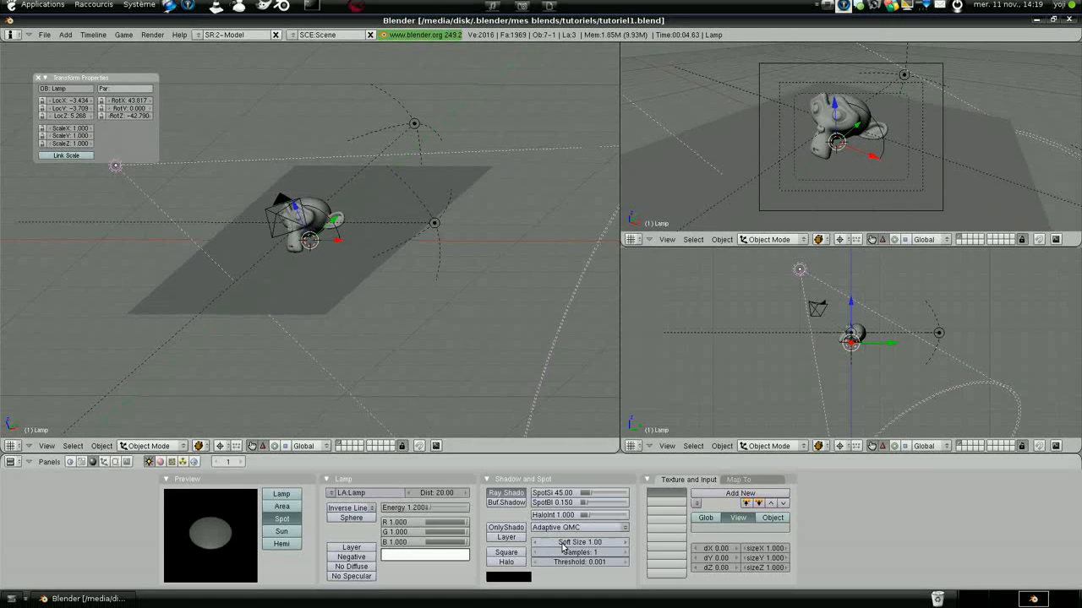
{"action": "left_click_drag", "start_coordinate": [564, 547], "coordinate": [616, 553]}
{"action": "key", "text": "F12"}
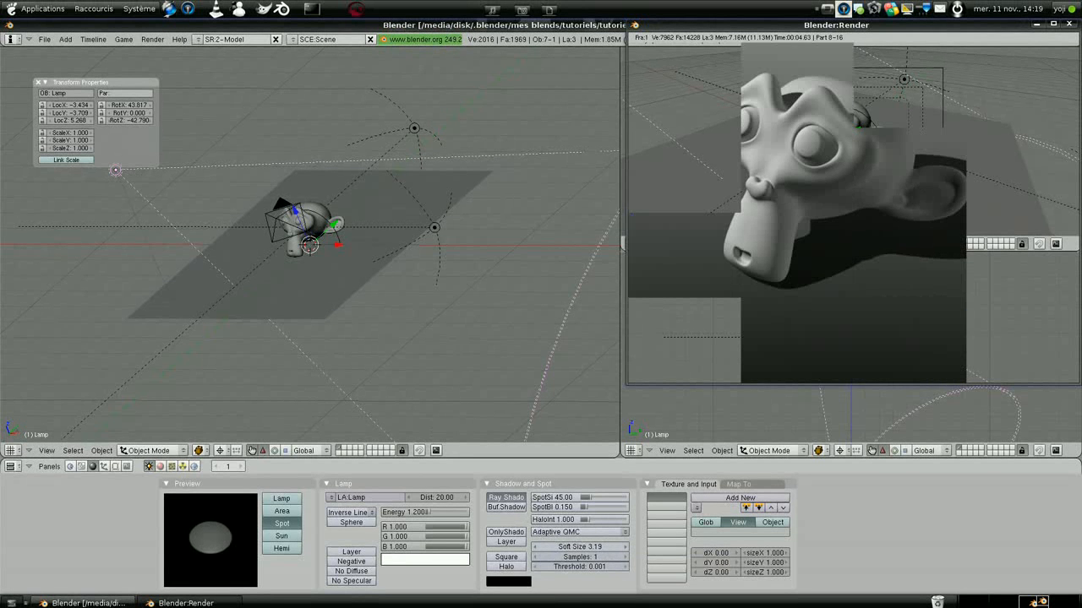
{"action": "key", "text": "Escape"}
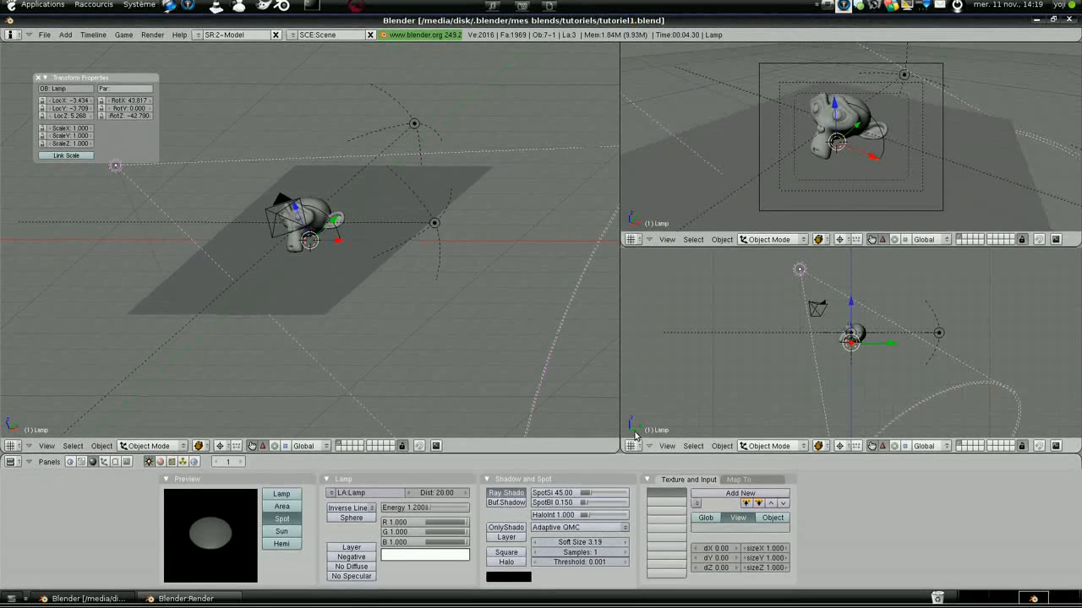
- Set the spot lamp's shadow Soft Size to about 3.58 and its Samples to 3, and render the scene
{"action": "mouse_move", "coordinate": [602, 546]}
{"action": "left_mouse_down"}
{"action": "mouse_move", "coordinate": [614, 548]}
{"action": "mouse_move", "coordinate": [592, 553]}
{"action": "left_mouse_up"}
{"action": "key", "text": "F12"}
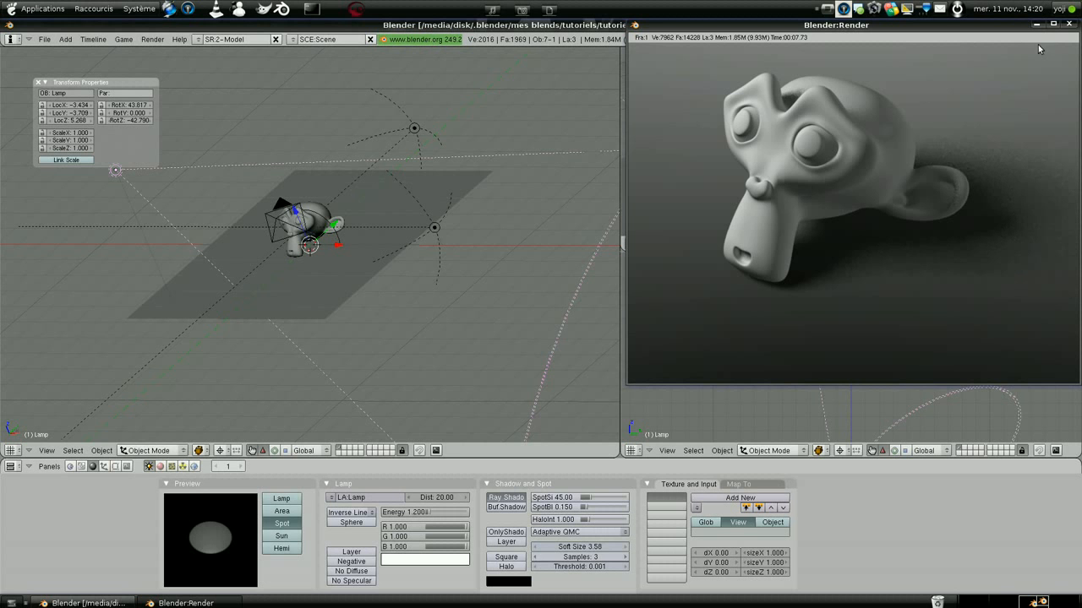
{"action": "left_click", "coordinate": [1070, 24]}
- Raise the spot lamp's shadow Samples to 7 and render the scene
{"action": "left_click_drag", "start_coordinate": [590, 553], "coordinate": [592, 559]}
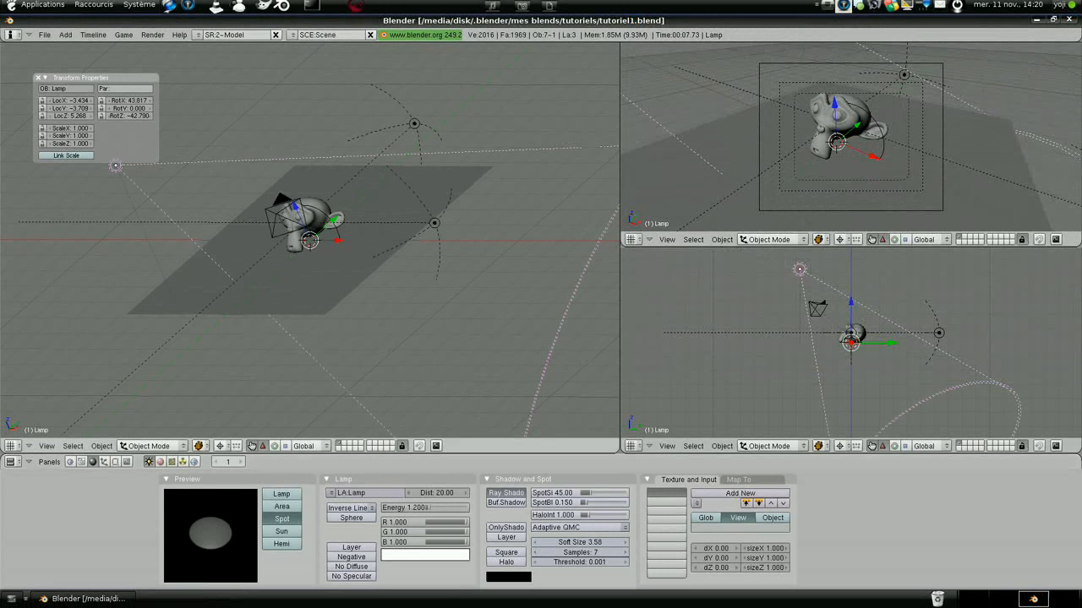
{"action": "key", "text": "F12"}
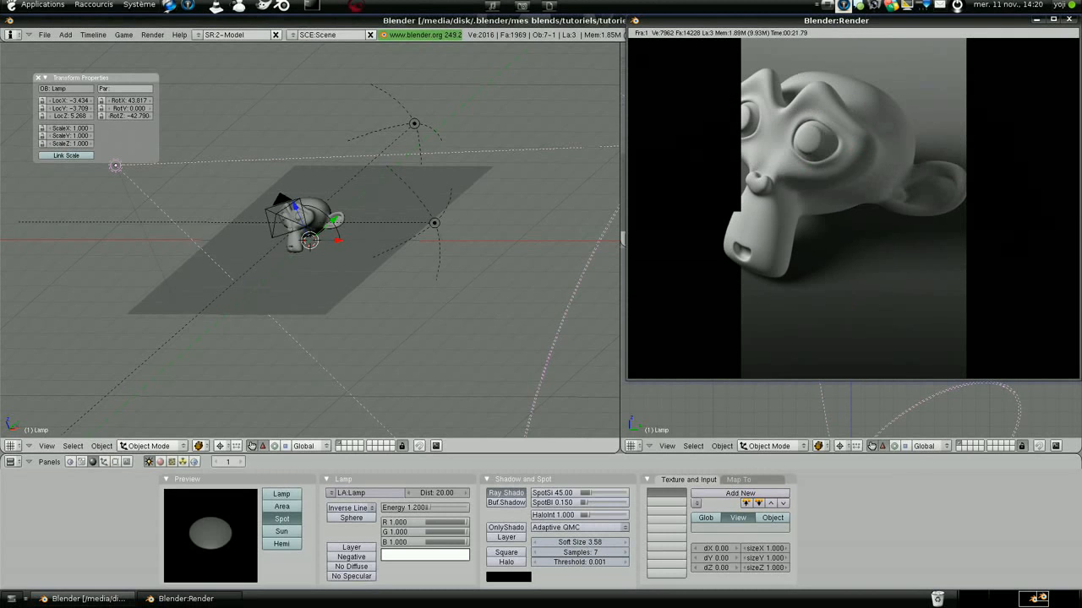
{"action": "left_click", "coordinate": [1066, 25]}
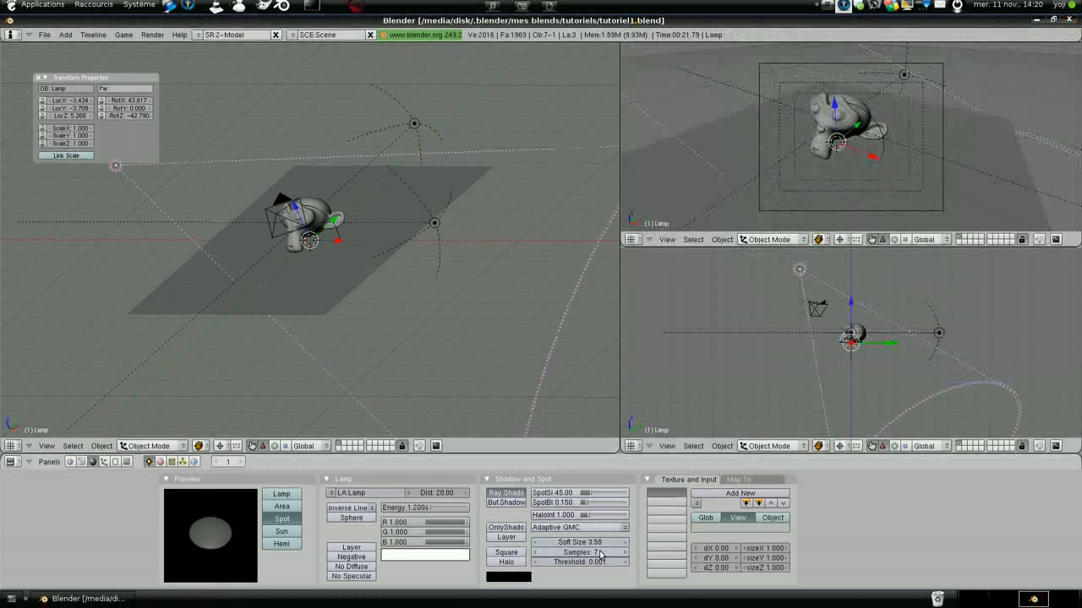
- Set the spot lamp's shadow Samples to 1 and Soft Size to 1.00
{"action": "left_click_drag", "start_coordinate": [594, 558], "coordinate": [553, 544]}
{"action": "left_click", "coordinate": [589, 545]}
{"action": "type", "text": "1"}
{"action": "key", "text": "Return"}
- Colour the spot lamp's light orange, about R 1.000, G 0.656, B 0.223
{"action": "scroll", "coordinate": [375, 249], "scroll_direction": "down", "scroll_amount": 2}
{"action": "scroll", "coordinate": [376, 255], "scroll_direction": "up", "scroll_amount": 2}
{"action": "mouse_move", "coordinate": [366, 268]}
{"action": "middle_mouse_down"}
{"action": "mouse_move", "coordinate": [412, 268]}
{"action": "mouse_move", "coordinate": [383, 300]}
{"action": "mouse_move", "coordinate": [360, 293]}
{"action": "mouse_move", "coordinate": [422, 272]}
{"action": "mouse_move", "coordinate": [384, 273]}
{"action": "middle_mouse_up"}
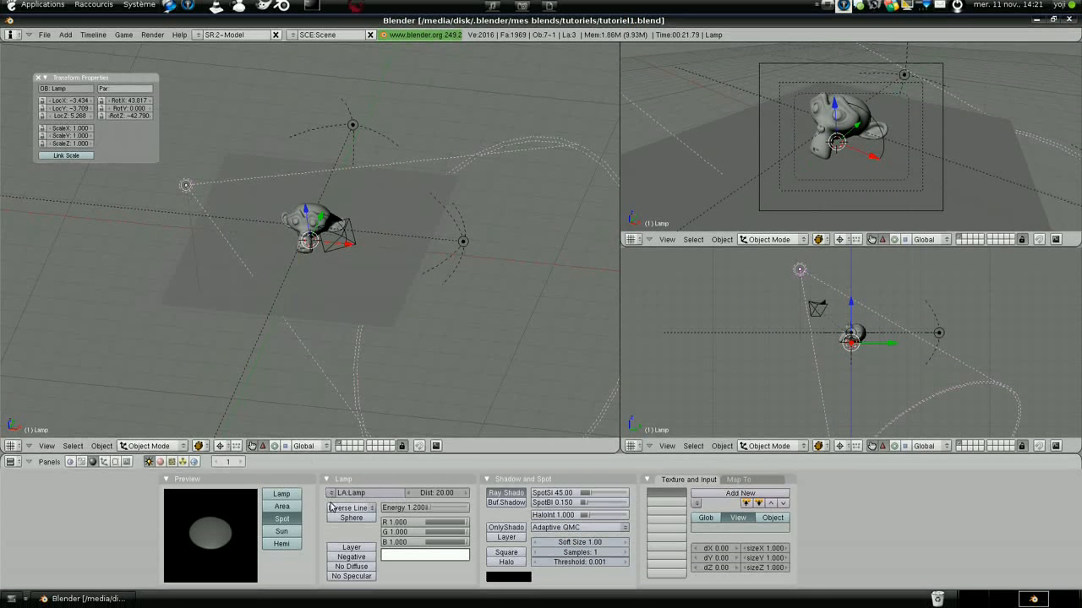
{"action": "left_click", "coordinate": [410, 556]}
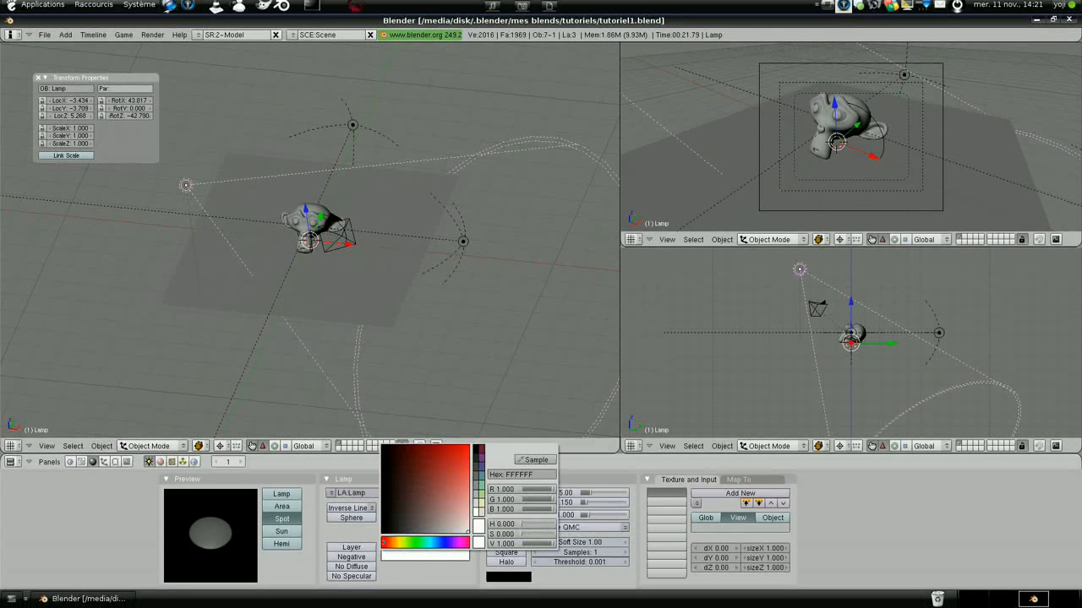
{"action": "left_click", "coordinate": [391, 544]}
{"action": "left_click", "coordinate": [391, 545]}
{"action": "left_click_drag", "start_coordinate": [465, 533], "coordinate": [465, 465]}
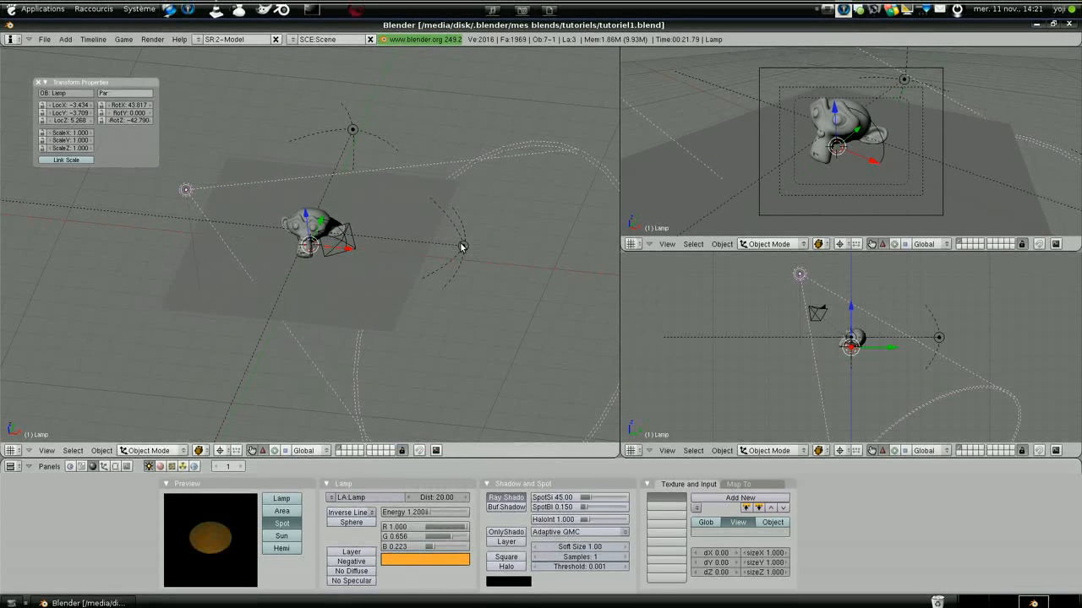
- Select the hemi lamp on the camera's side and colour its light blue, about R 0.340, G 0.319, B 1.000
{"action": "right_click", "coordinate": [459, 245]}
{"action": "left_click", "coordinate": [441, 561]}
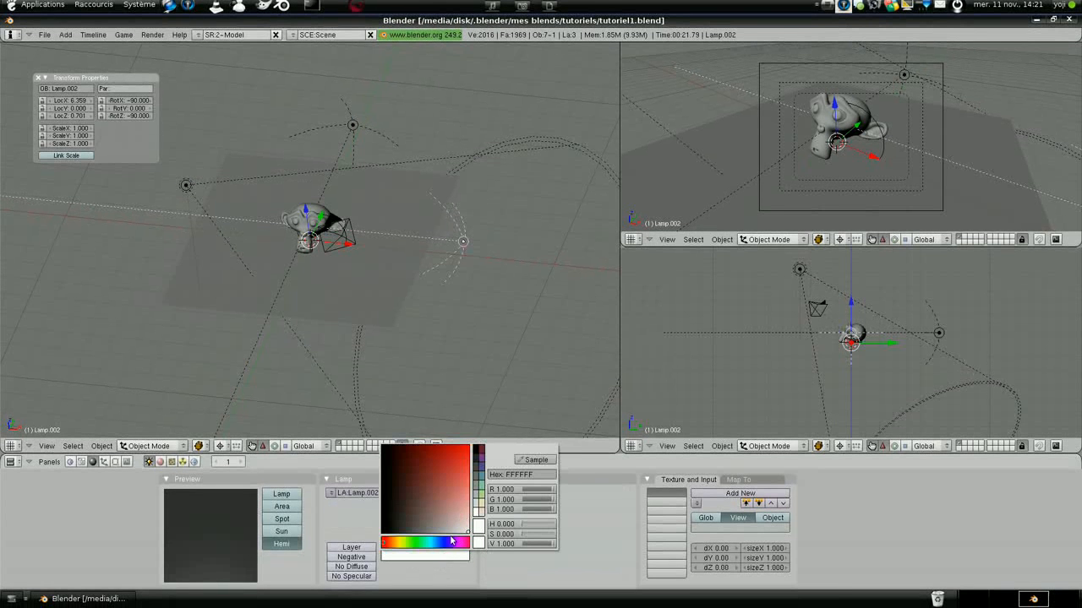
{"action": "left_click", "coordinate": [441, 543]}
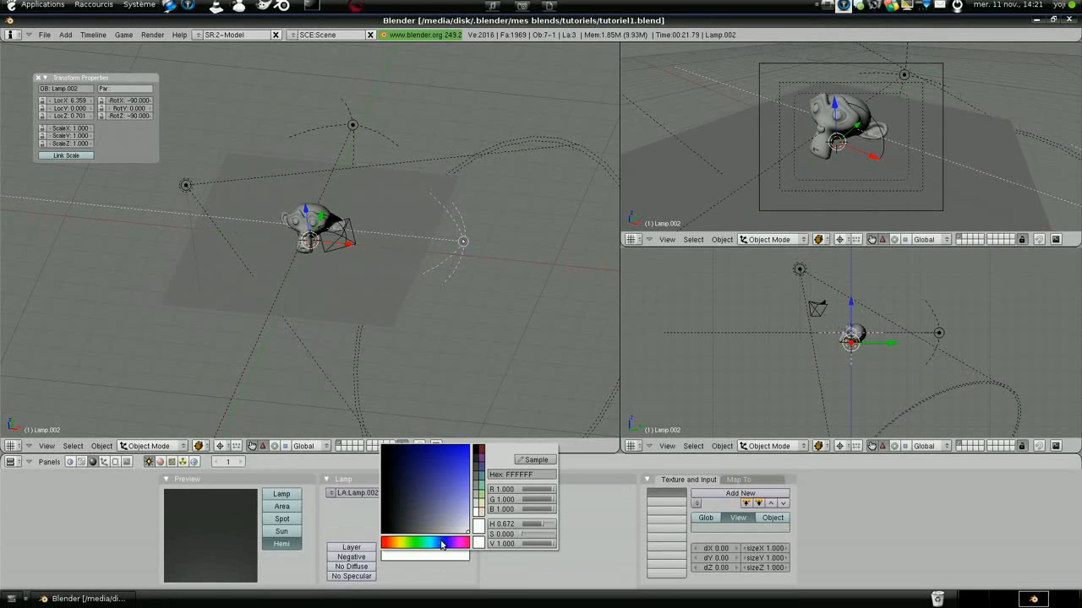
{"action": "left_click_drag", "start_coordinate": [470, 532], "coordinate": [479, 477]}
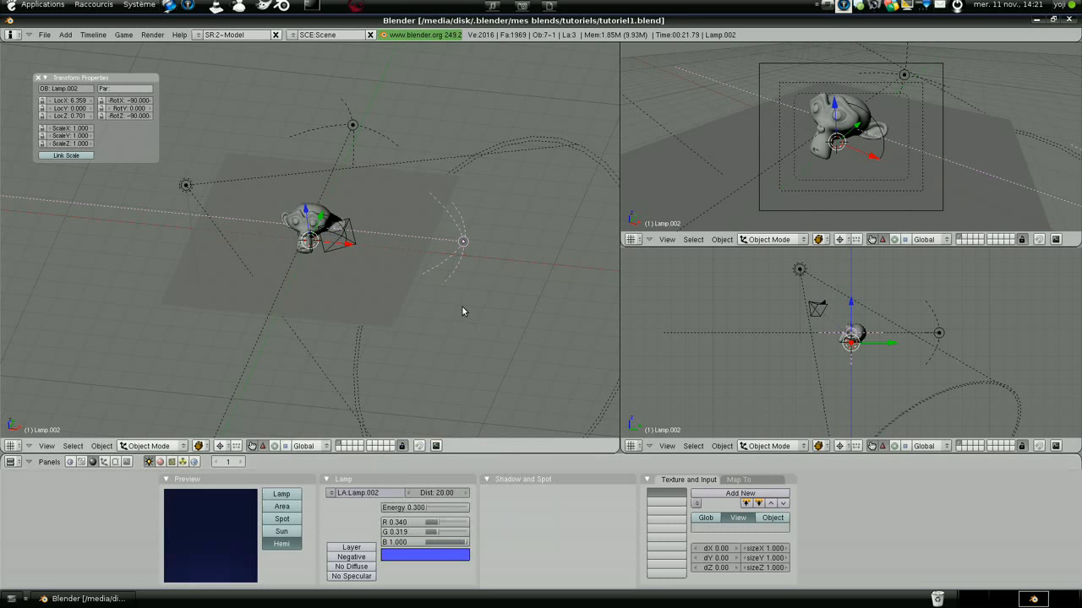
- Render the scene, close the render and recolour the spot lamp red, about R 1.000, G 0.223, B 0.223
{"action": "key", "text": "F12"}
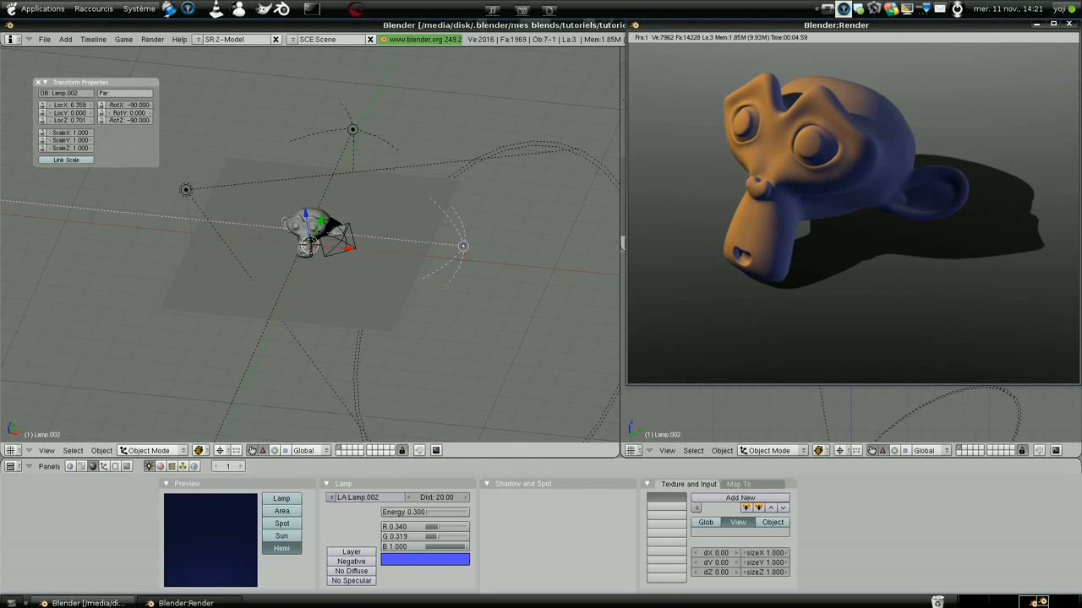
{"action": "left_click", "coordinate": [1069, 26]}
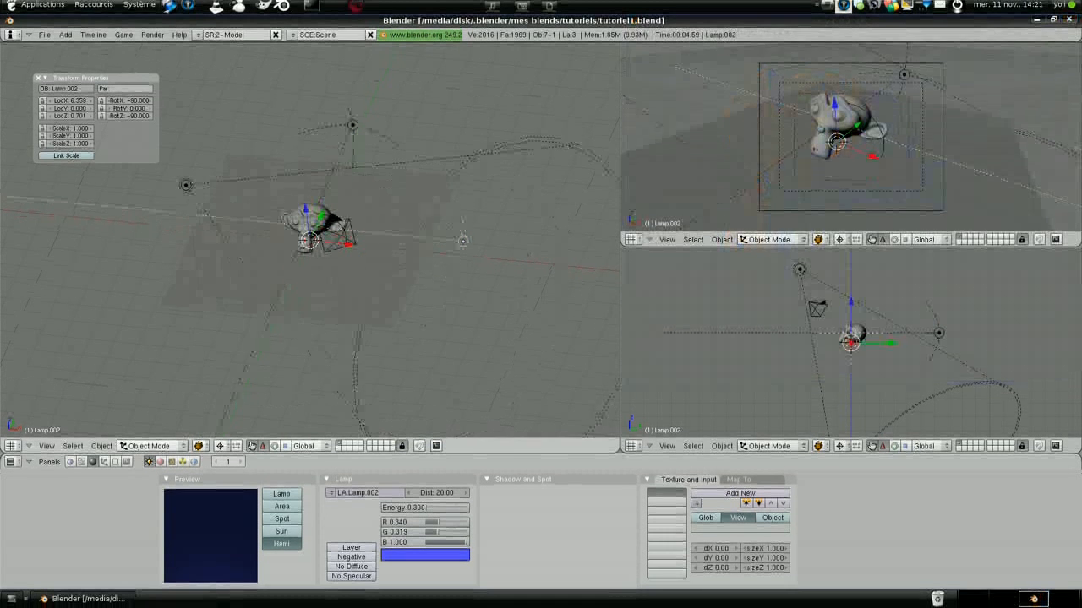
{"action": "right_click", "coordinate": [185, 191]}
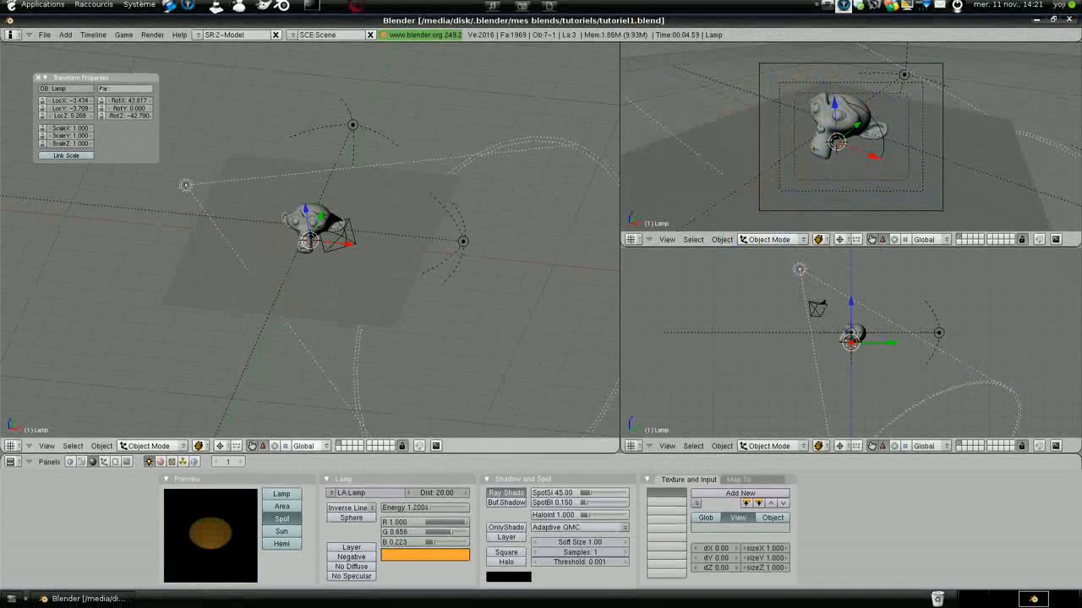
{"action": "left_click", "coordinate": [413, 561]}
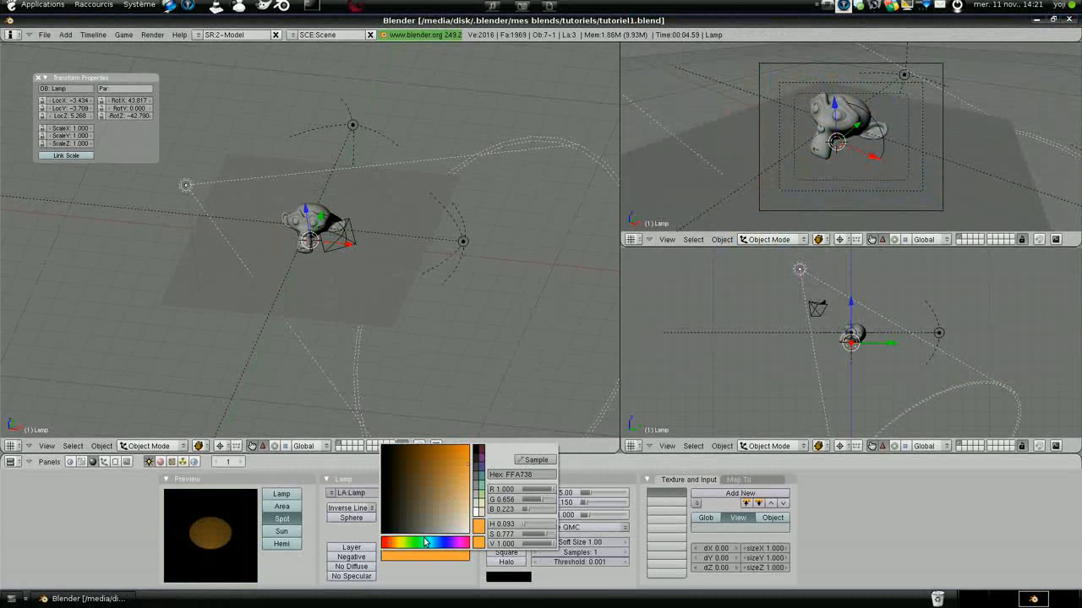
{"action": "left_click", "coordinate": [390, 541]}
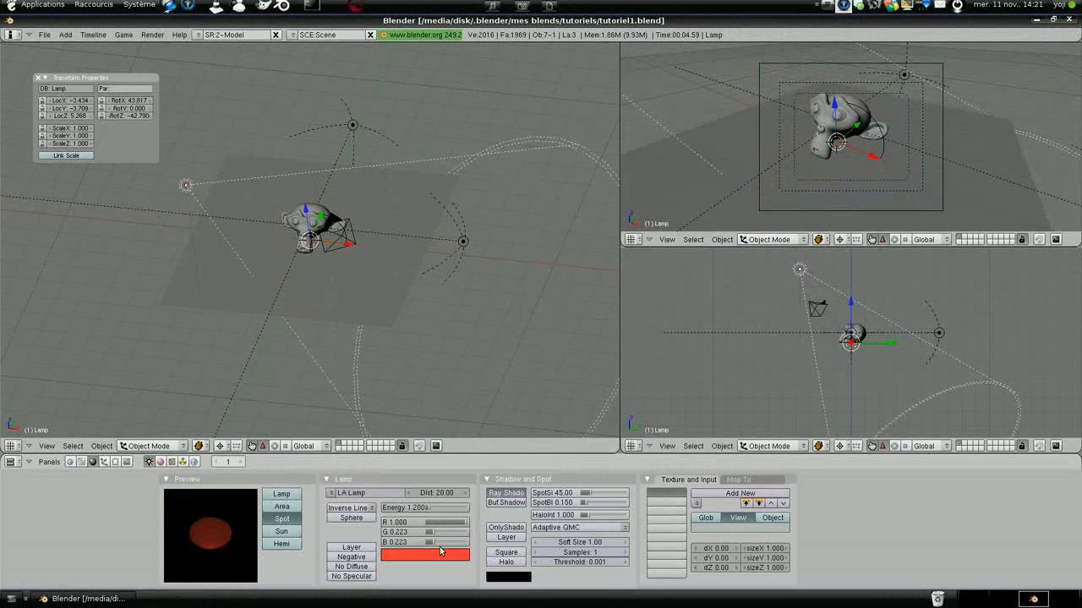
- Colour the hemi lamp on the camera's side green, about R 0.221, G 0.914, B 0.465, and render the scene
{"action": "right_click", "coordinate": [455, 244]}
{"action": "left_click", "coordinate": [428, 556]}
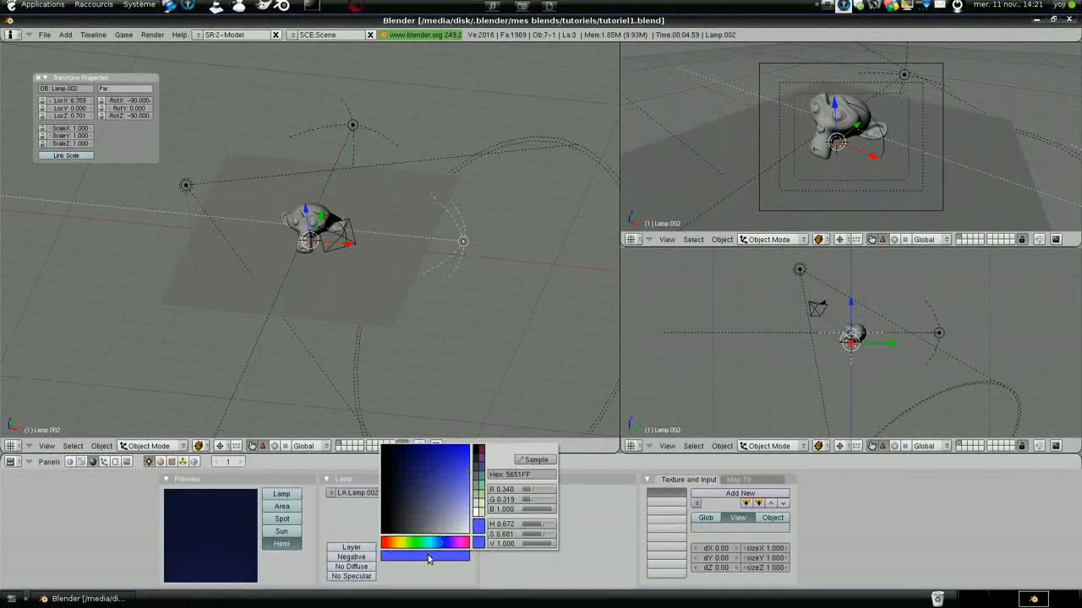
{"action": "left_click_drag", "start_coordinate": [423, 549], "coordinate": [415, 549]}
{"action": "left_click", "coordinate": [463, 470]}
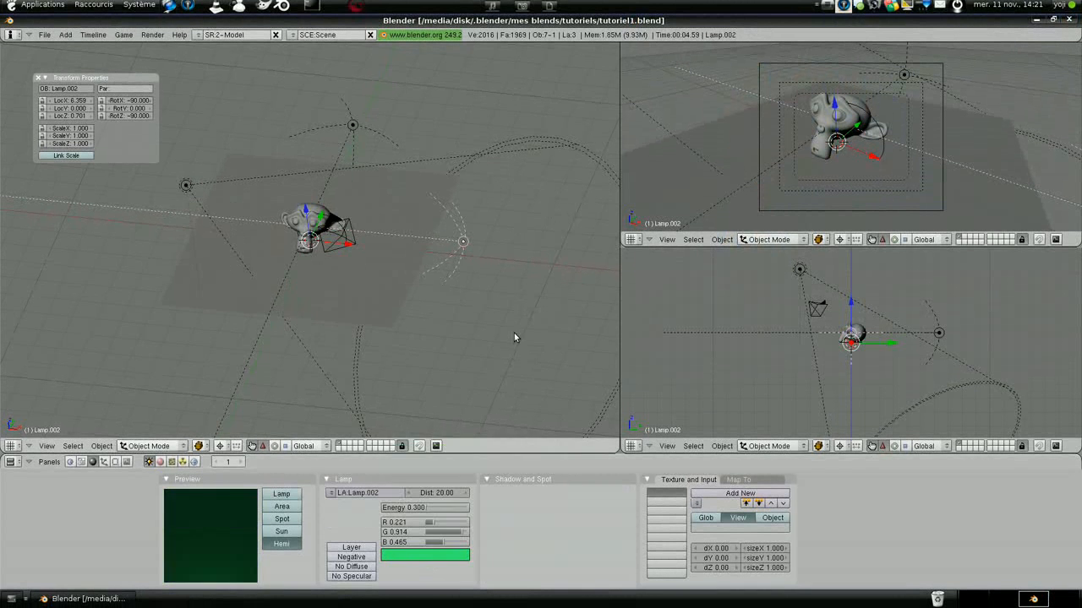
{"action": "key", "text": "F12"}
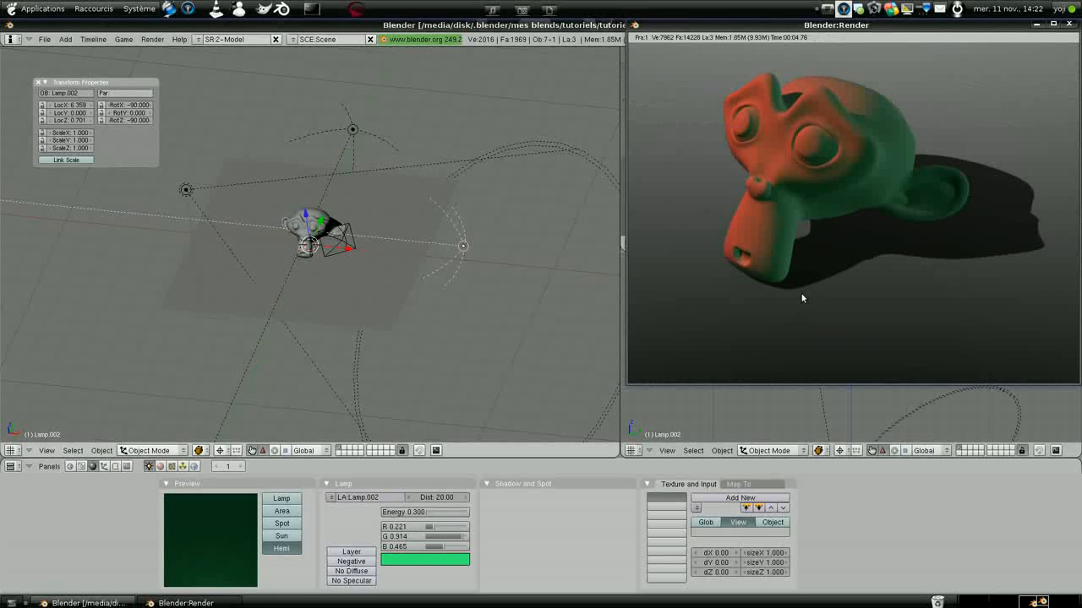
{"action": "left_click", "coordinate": [1069, 24]}
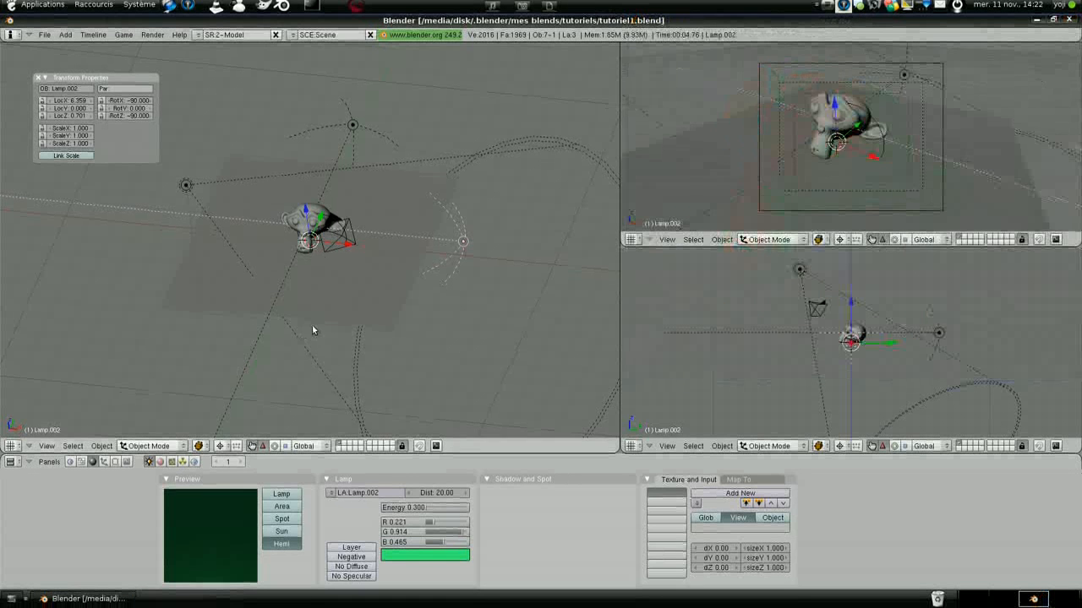
- Recolour the spot lamp a pale warm yellow, about R 1.000, G 0.893, B 0.675
{"action": "right_click", "coordinate": [187, 185]}
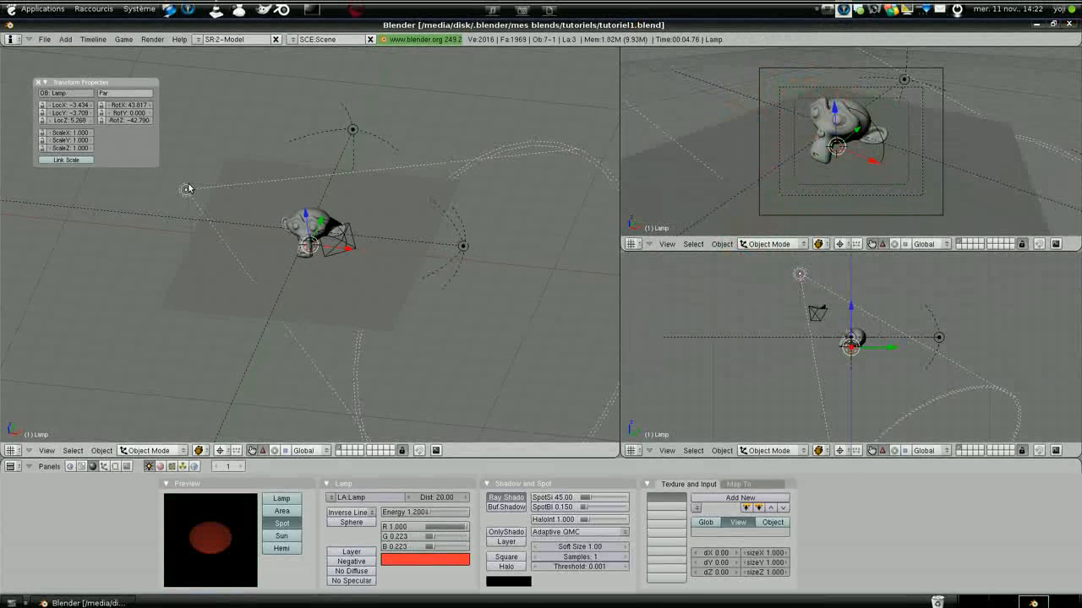
{"action": "left_click", "coordinate": [417, 554]}
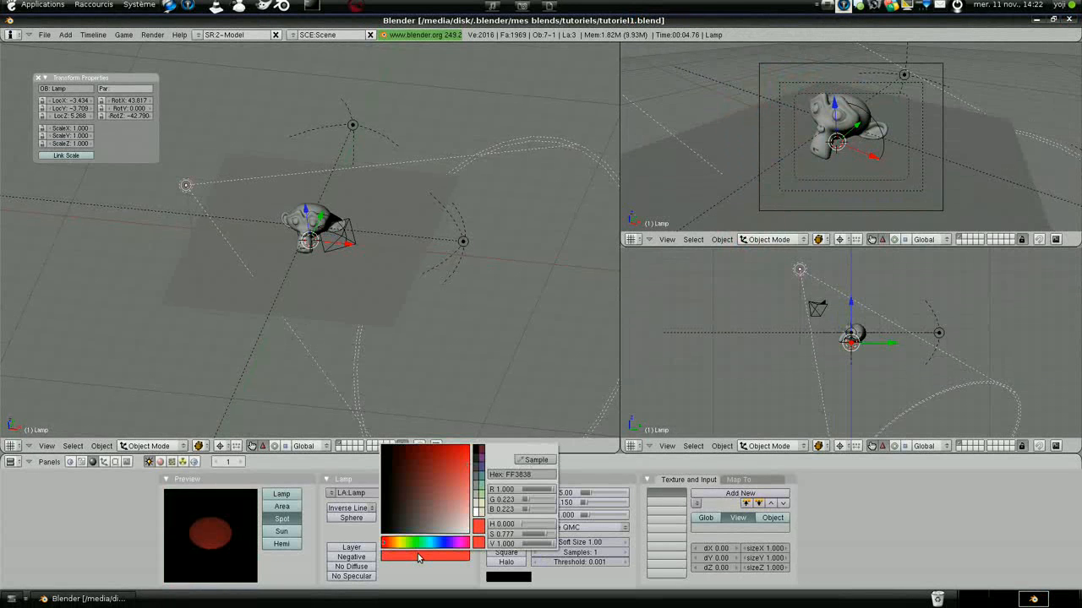
{"action": "left_click_drag", "start_coordinate": [397, 541], "coordinate": [392, 543]}
{"action": "left_click_drag", "start_coordinate": [466, 477], "coordinate": [470, 507]}
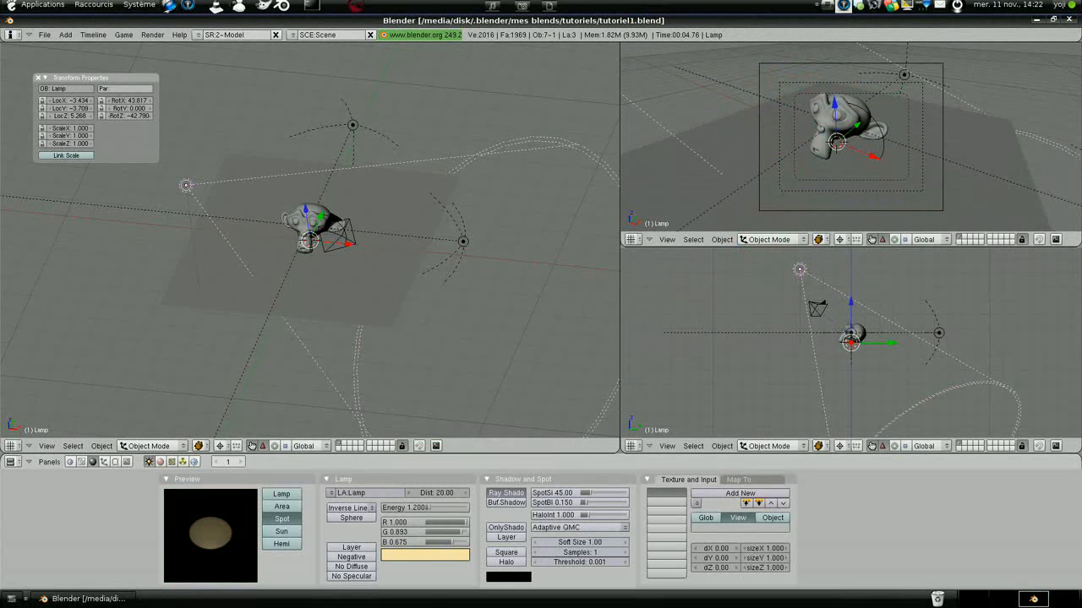
- Recolour the camera-side hemi lamp a pale blue, about R 0.777, G 0.787, B 1.000, and render the scene
{"action": "right_click", "coordinate": [457, 247]}
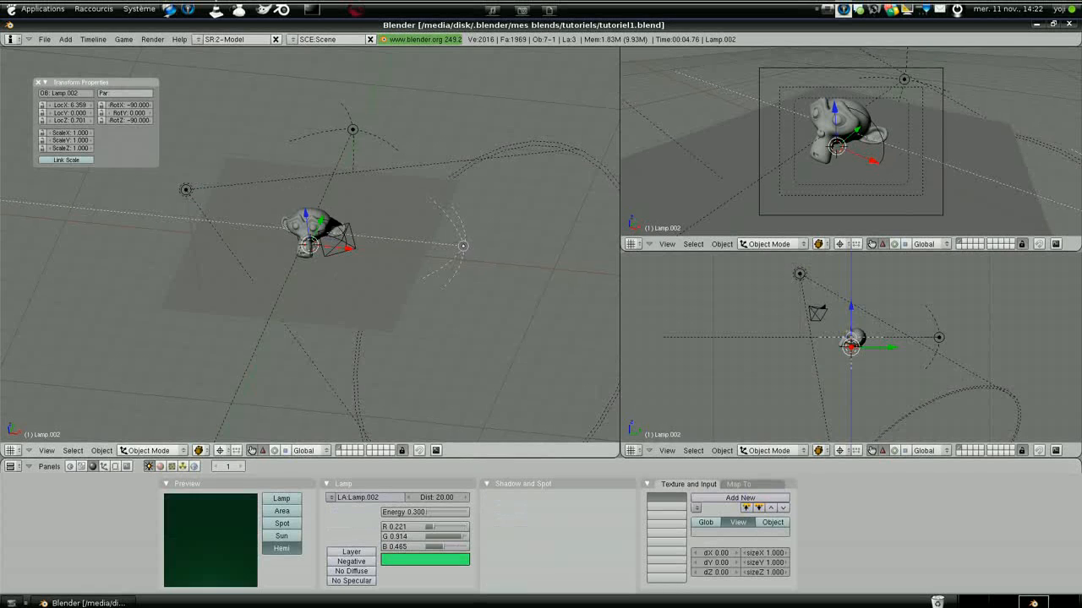
{"action": "left_click", "coordinate": [446, 559]}
{"action": "left_click_drag", "start_coordinate": [463, 471], "coordinate": [470, 513]}
{"action": "left_click", "coordinate": [424, 547]}
{"action": "left_click_drag", "start_coordinate": [424, 548], "coordinate": [440, 546]}
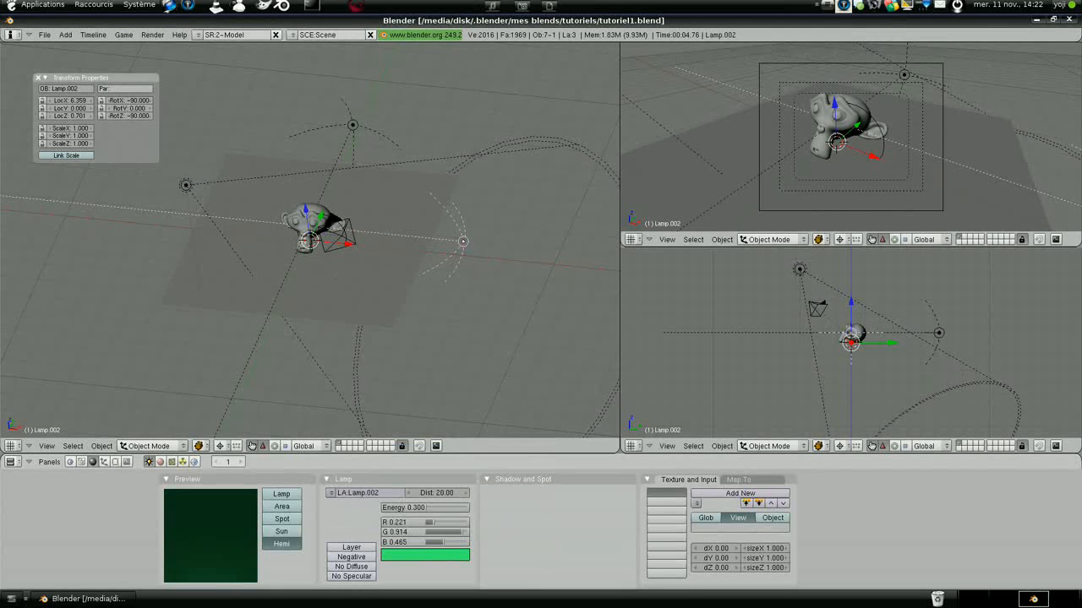
{"action": "key", "text": "F12"}
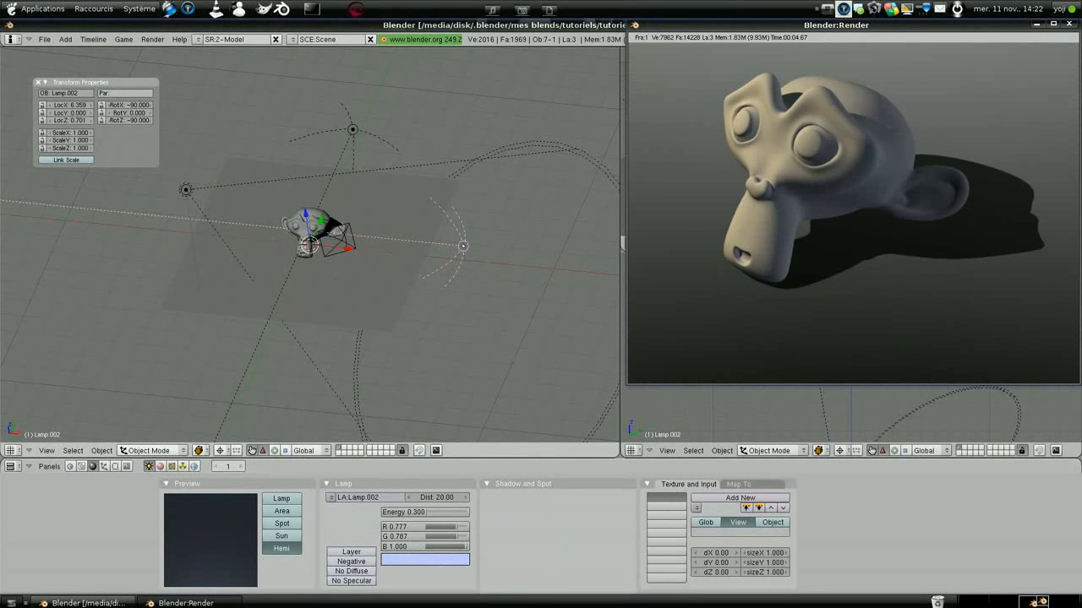
{"action": "left_click", "coordinate": [1069, 25]}
{"action": "scroll", "coordinate": [431, 280], "scroll_direction": "down", "scroll_amount": 5}
{"action": "middle_click_drag", "start_coordinate": [432, 285], "coordinate": [340, 297]}
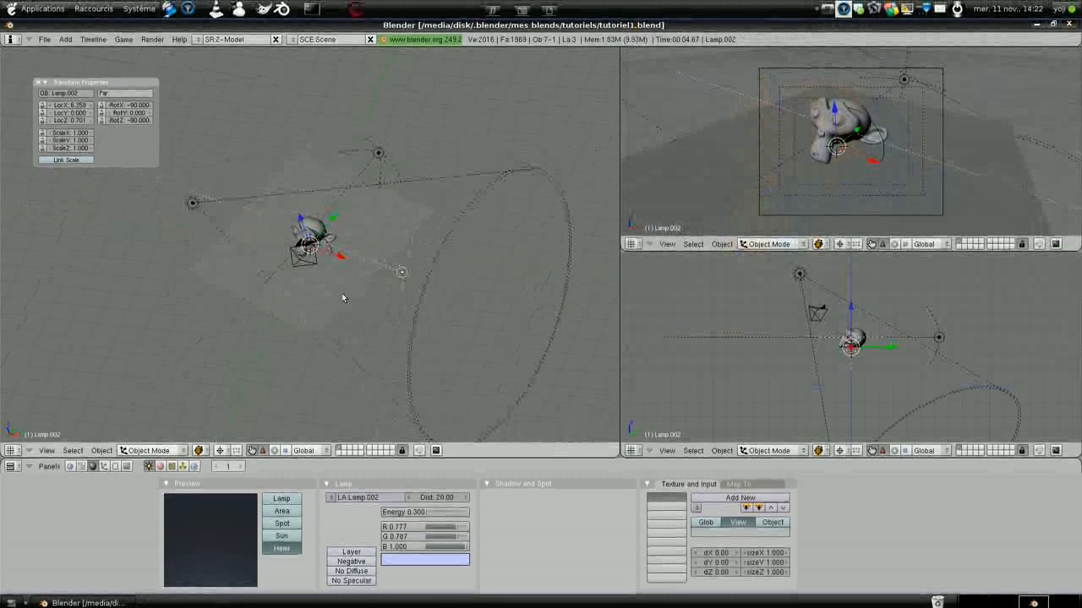
{"action": "right_click", "coordinate": [196, 209]}
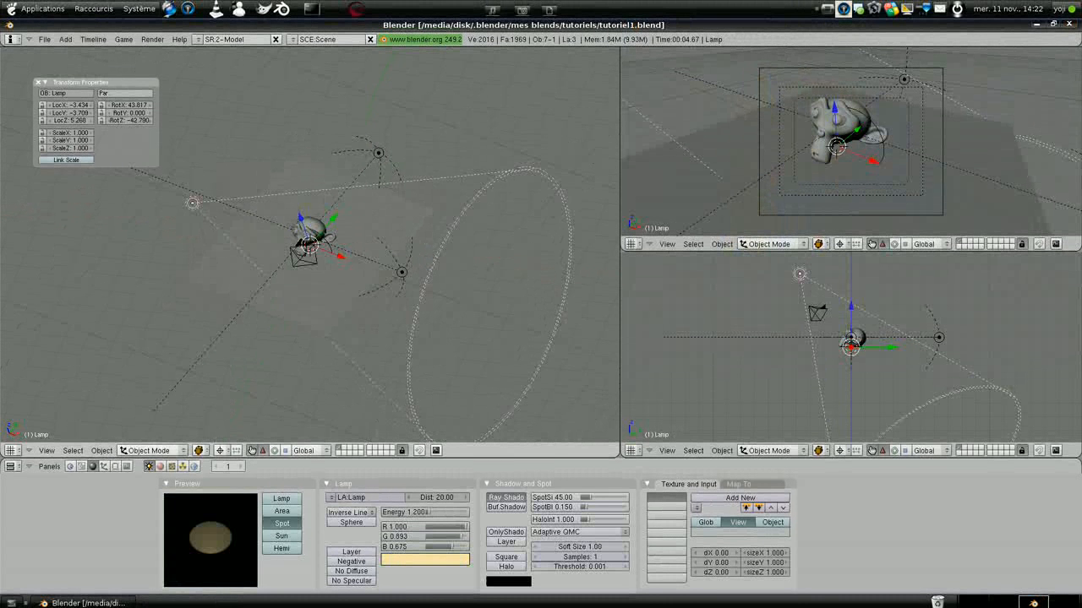
{"action": "middle_click_drag", "start_coordinate": [403, 273], "coordinate": [336, 216]}
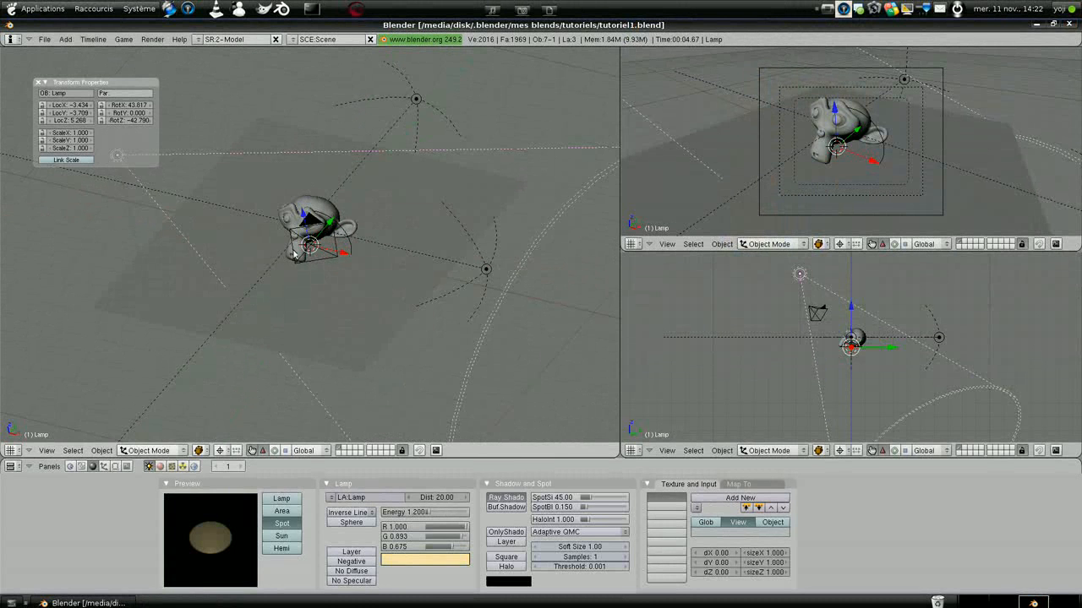
{"action": "mouse_move", "coordinate": [320, 200]}
{"action": "middle_mouse_down"}
{"action": "mouse_move", "coordinate": [357, 270]}
{"action": "mouse_move", "coordinate": [317, 214]}
{"action": "middle_mouse_up"}
- Delete the monkey head and the floor plane, keeping only the camera and the lamps
{"action": "right_click", "coordinate": [314, 214]}
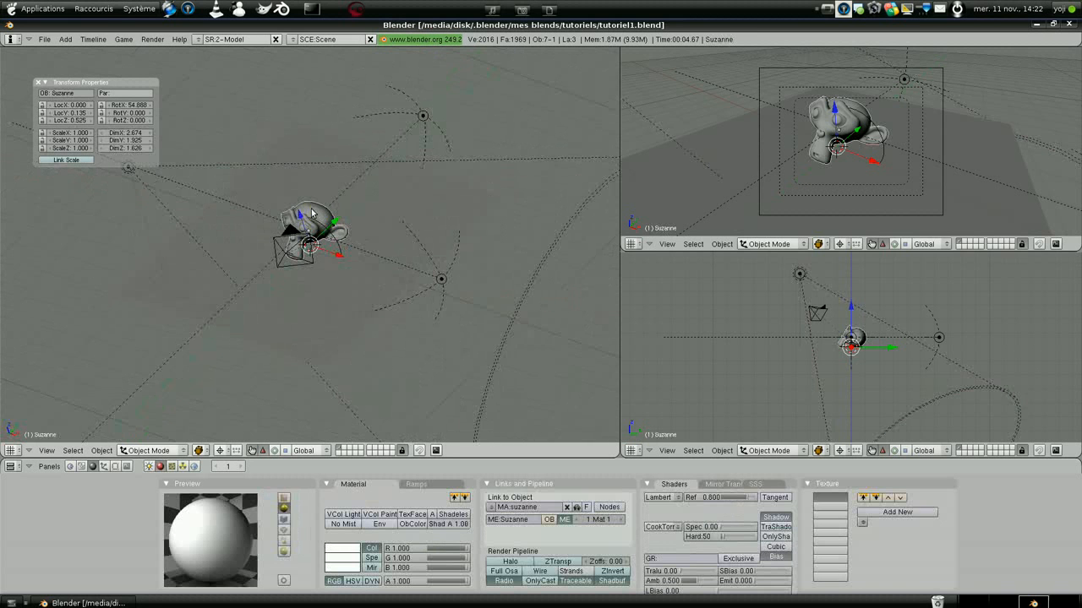
{"action": "key", "text": "x"}
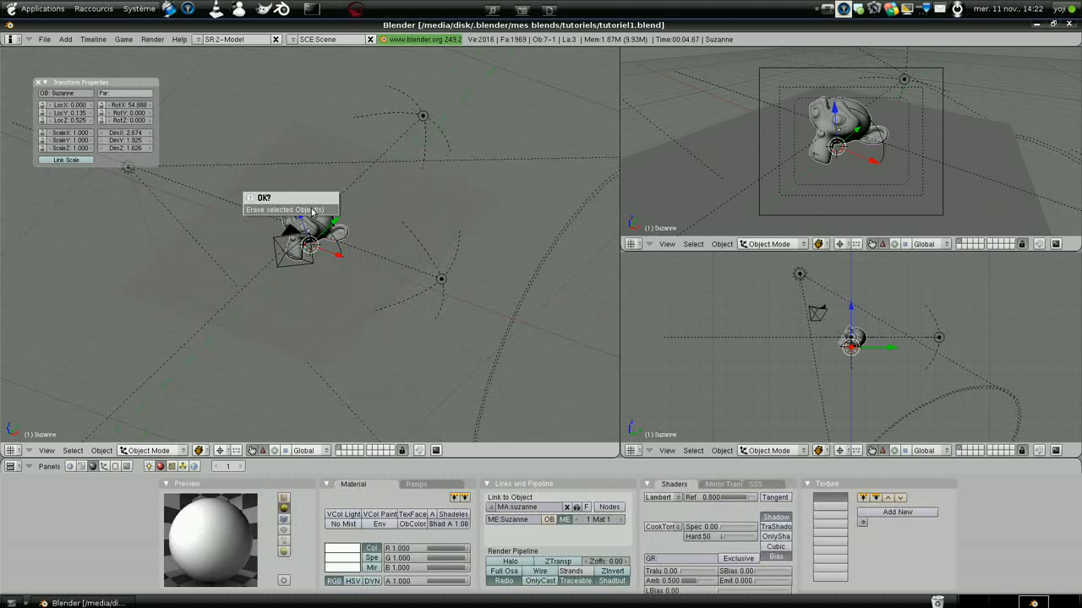
{"action": "key", "text": "Return"}
{"action": "right_click", "coordinate": [420, 205]}
{"action": "key", "text": "x"}
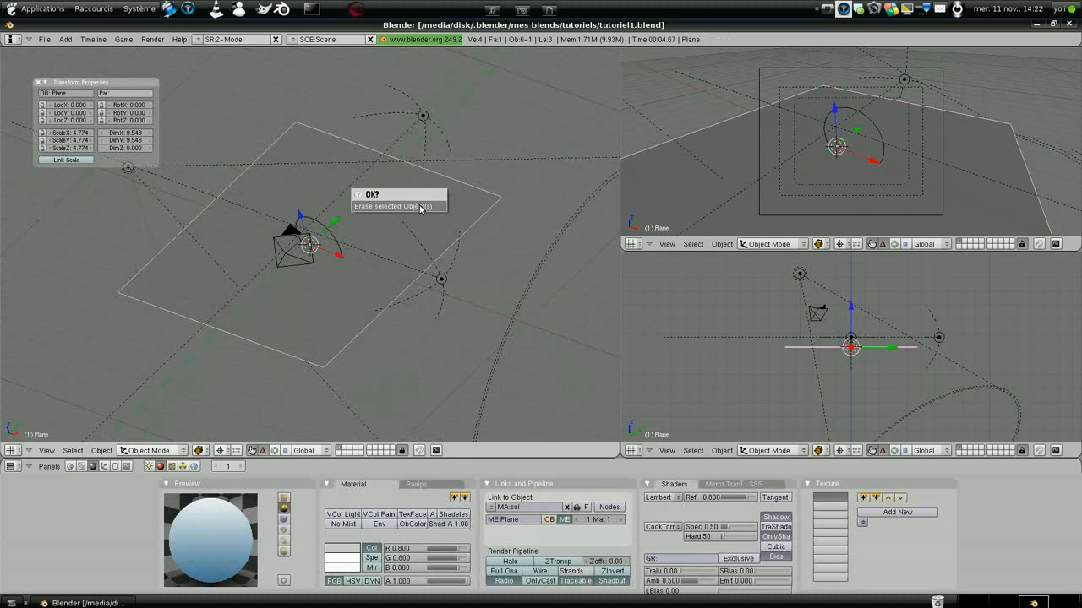
{"action": "left_click", "coordinate": [420, 206]}
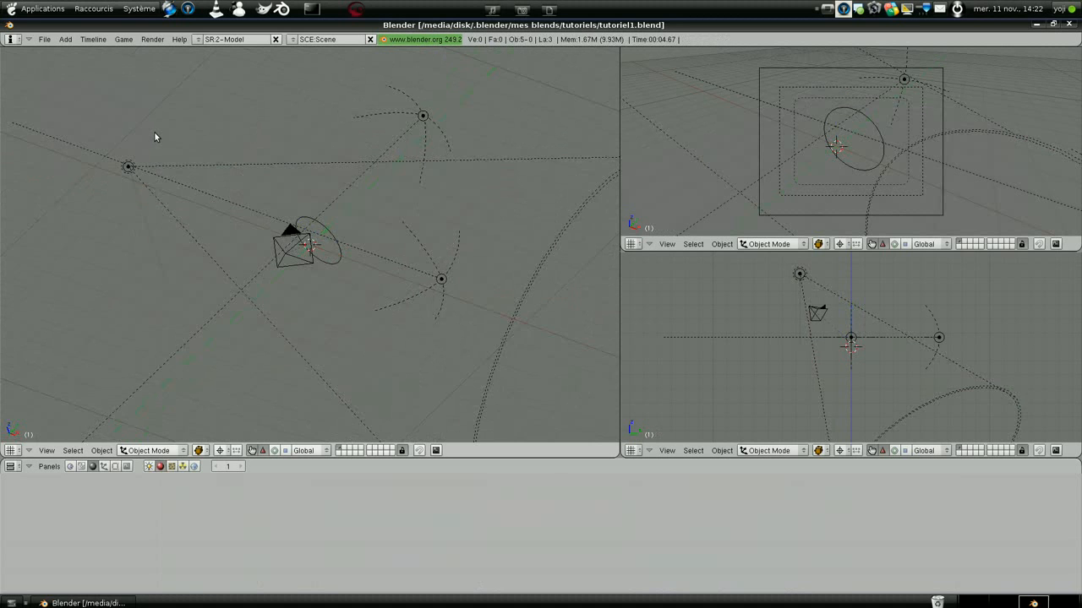
{"action": "key", "text": "KP_7"}
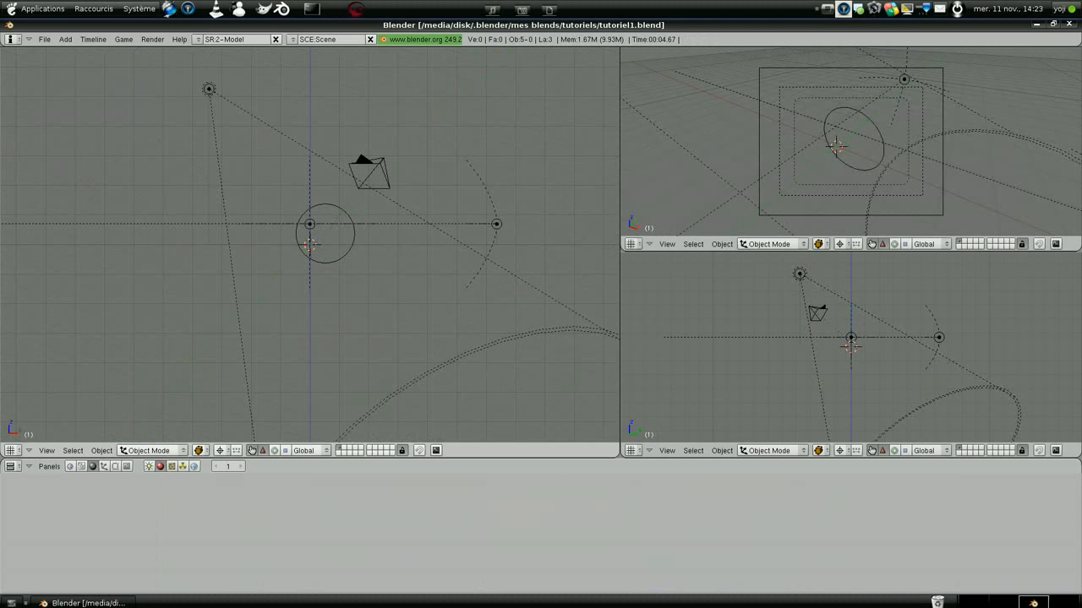
{"action": "scroll", "coordinate": [834, 159], "scroll_direction": "up", "scroll_amount": 2}
{"action": "scroll", "coordinate": [834, 159], "scroll_direction": "down", "scroll_amount": 2}
{"action": "scroll", "coordinate": [855, 353], "scroll_direction": "down", "scroll_amount": 4}
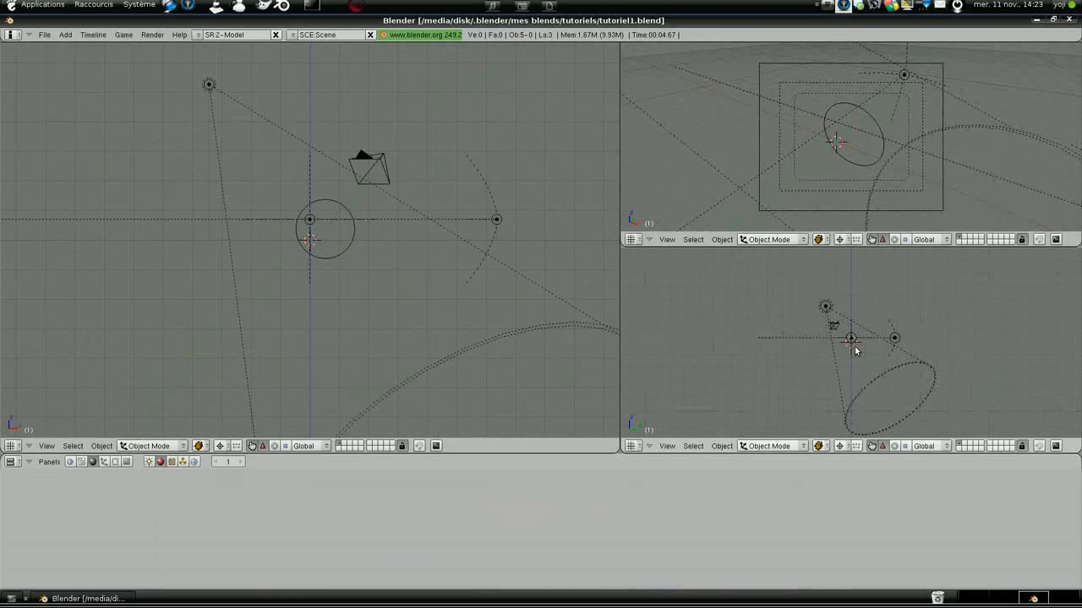
{"action": "scroll", "coordinate": [855, 345], "scroll_direction": "up", "scroll_amount": 4}
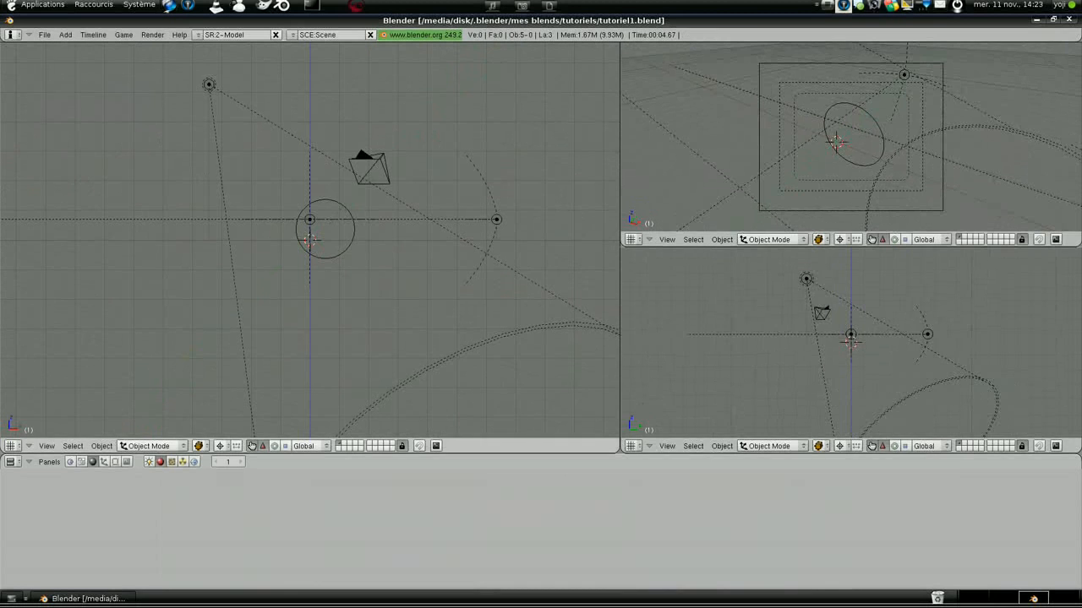
{"action": "left_click", "coordinate": [44, 39]}
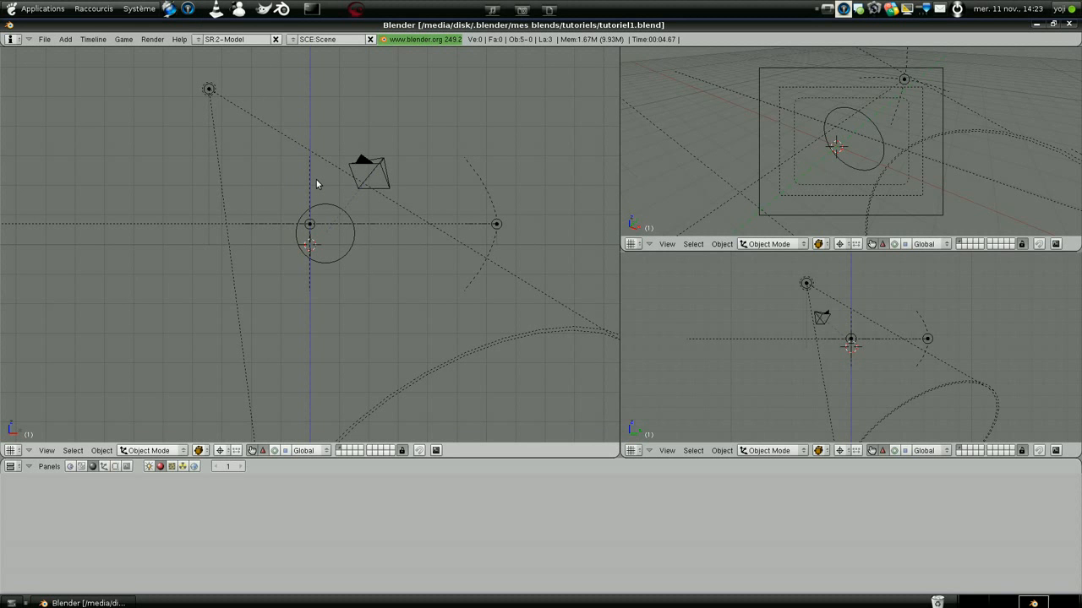
{"action": "scroll", "coordinate": [316, 180], "scroll_direction": "down", "scroll_amount": 2}
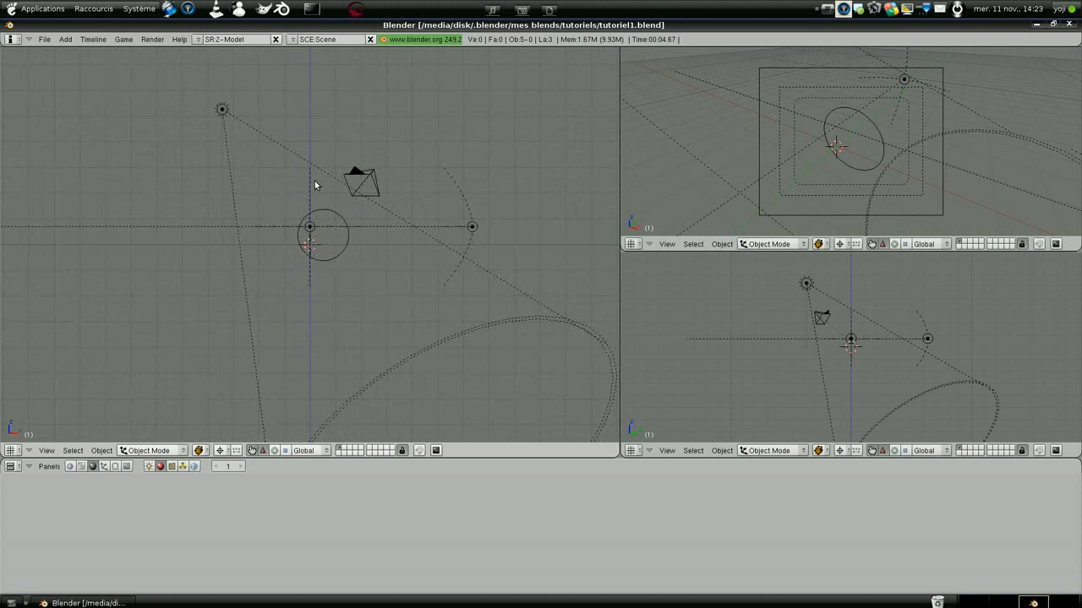
{"action": "middle_click_drag", "start_coordinate": [315, 210], "coordinate": [306, 338]}
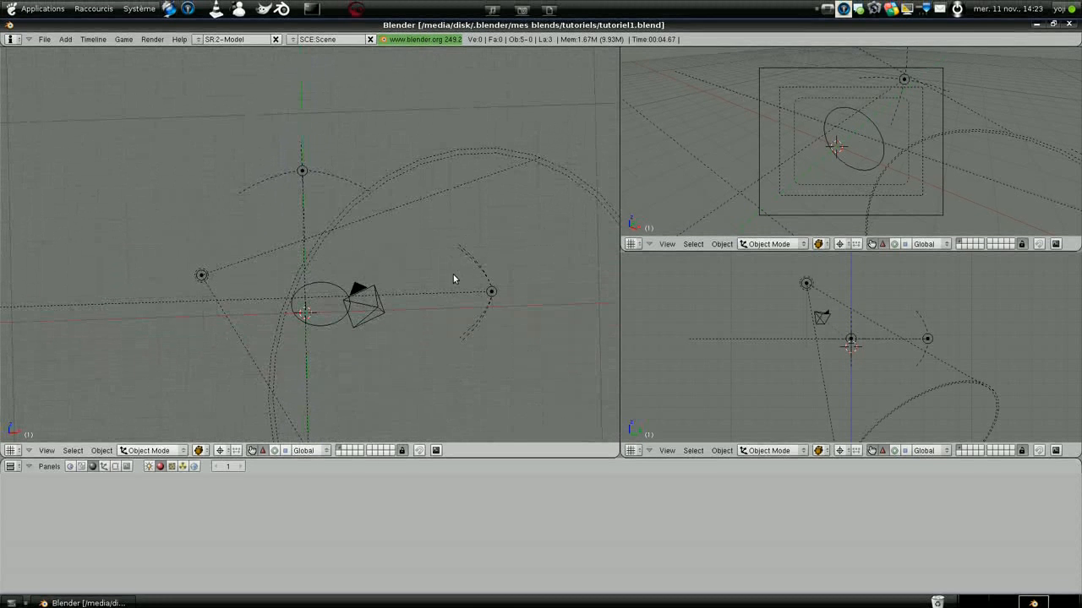
- Select the camera and try moving it toward the hemi lamp on its side
{"action": "right_click", "coordinate": [359, 302]}
{"action": "key", "text": "n"}
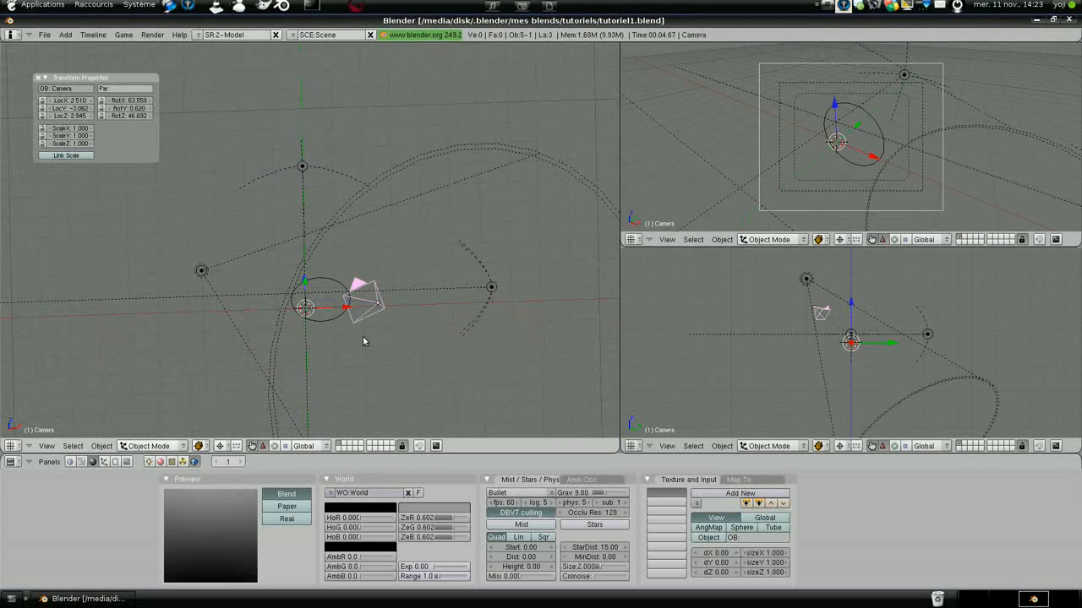
{"action": "key", "text": "g"}
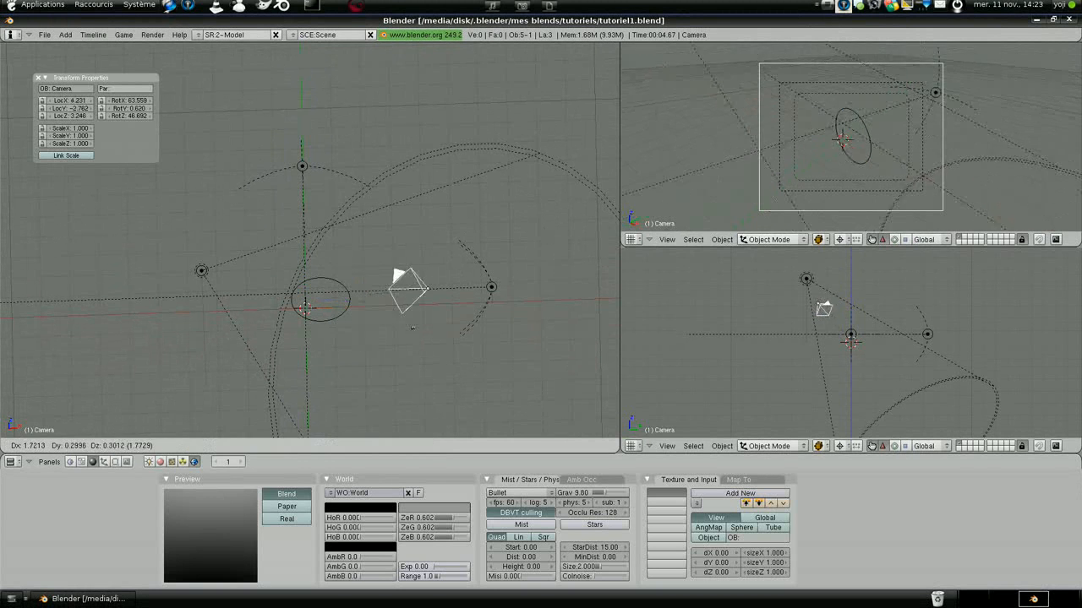
{"action": "right_click", "coordinate": [402, 353]}
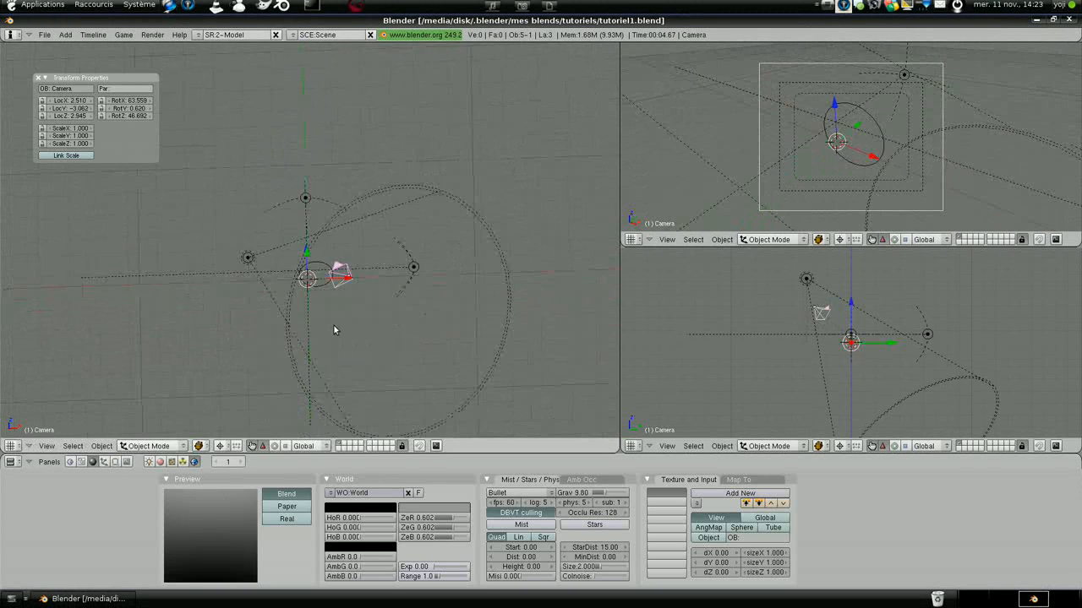